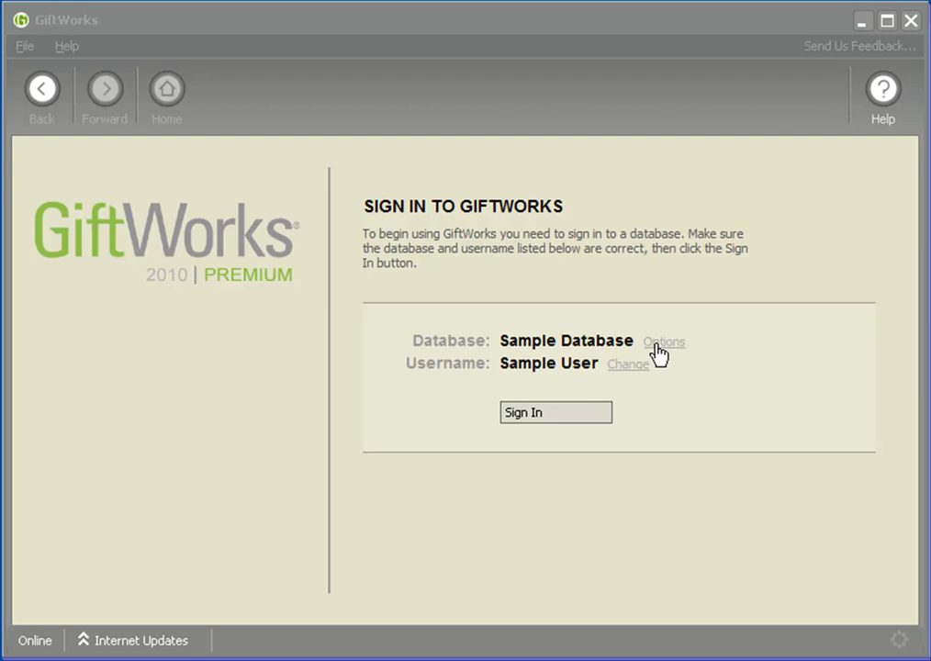
# Create a new database named Import Video 1, entering the database user's full name as its owner
pyautogui.click(660, 345)
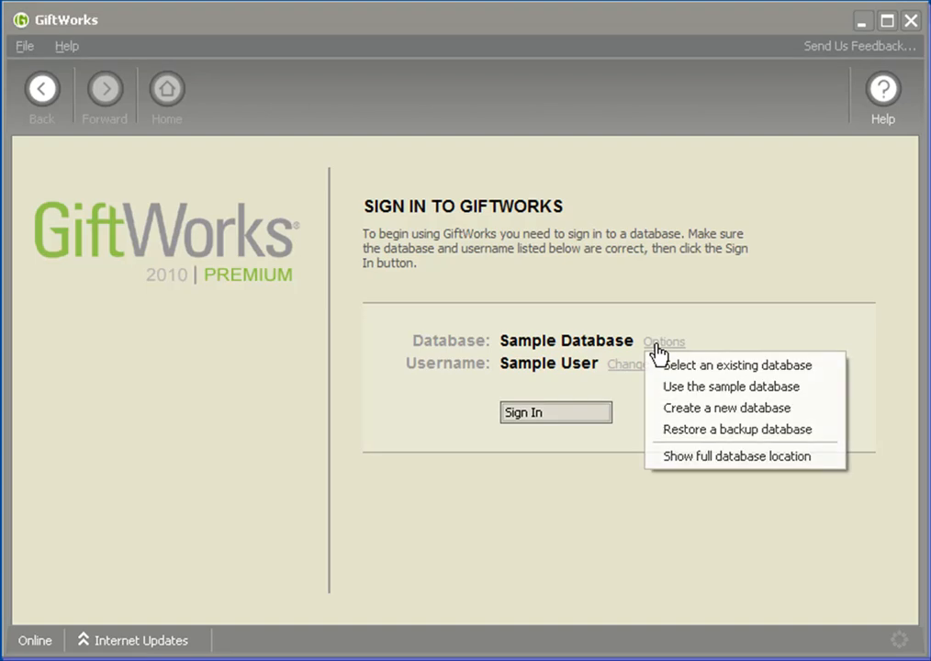
pyautogui.click(725, 418)
pyautogui.click(428, 375)
pyautogui.write('1')
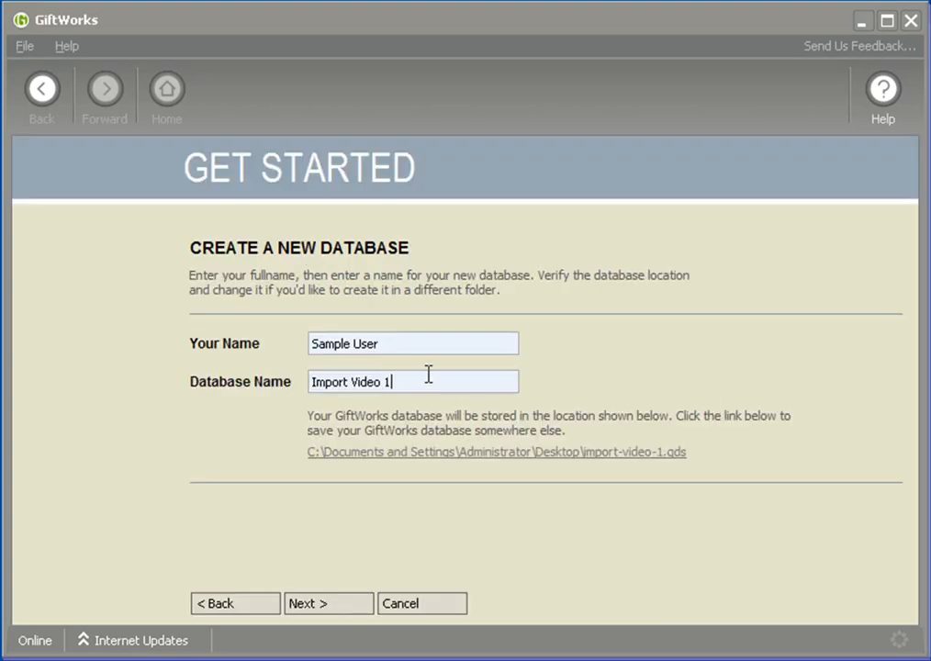
pyautogui.moveTo(402, 346); pyautogui.dragTo(237, 345)
pyautogui.write('Steve Fafel')
pyautogui.moveTo(393, 383); pyautogui.dragTo(316, 382)
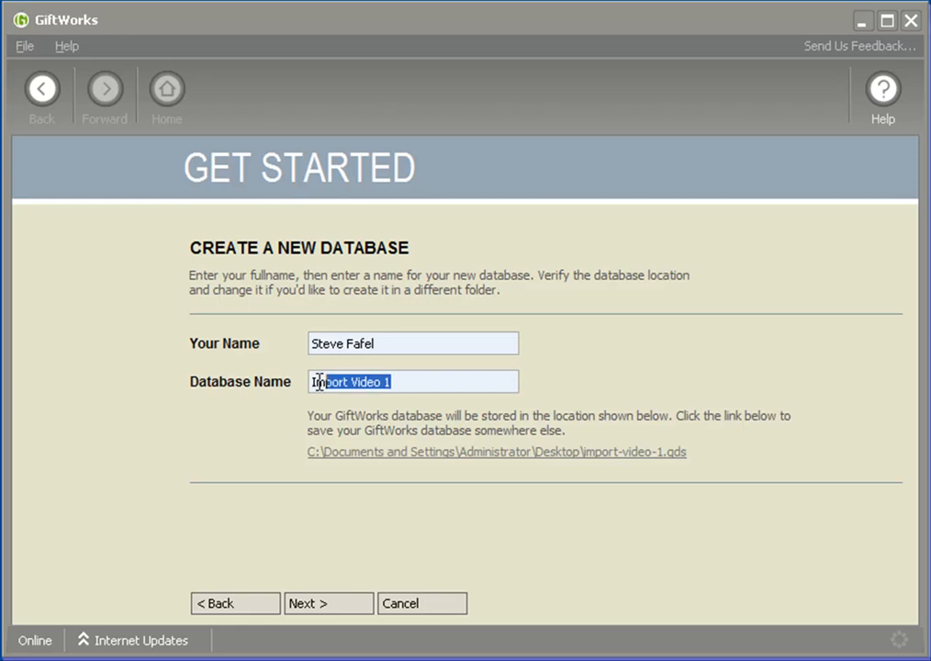
pyautogui.click(332, 611)
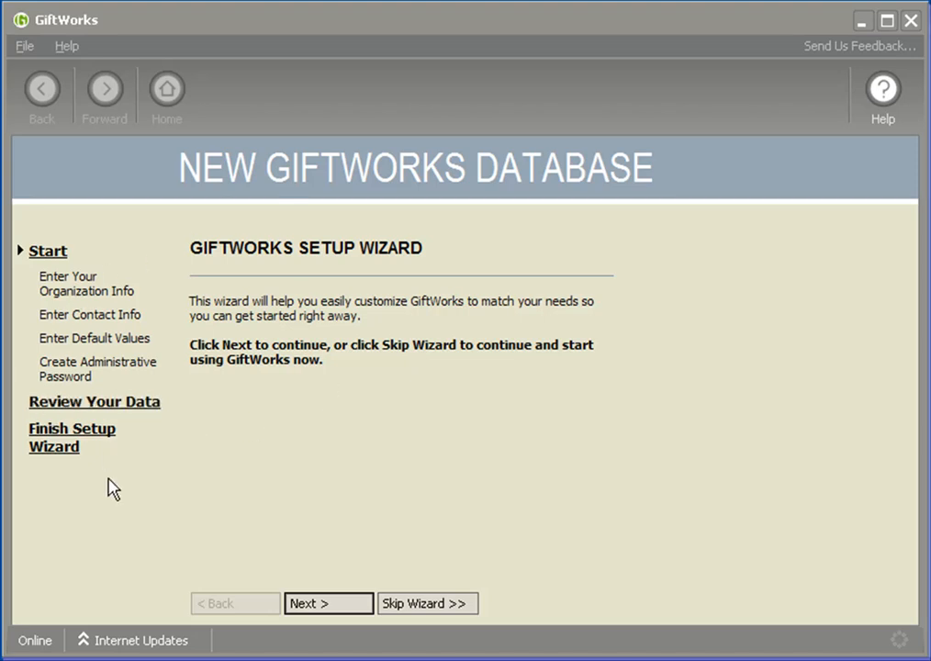
# Skip the setup wizard, finish the database setup and sign in to the Import Video 1 database
pyautogui.click(432, 605)
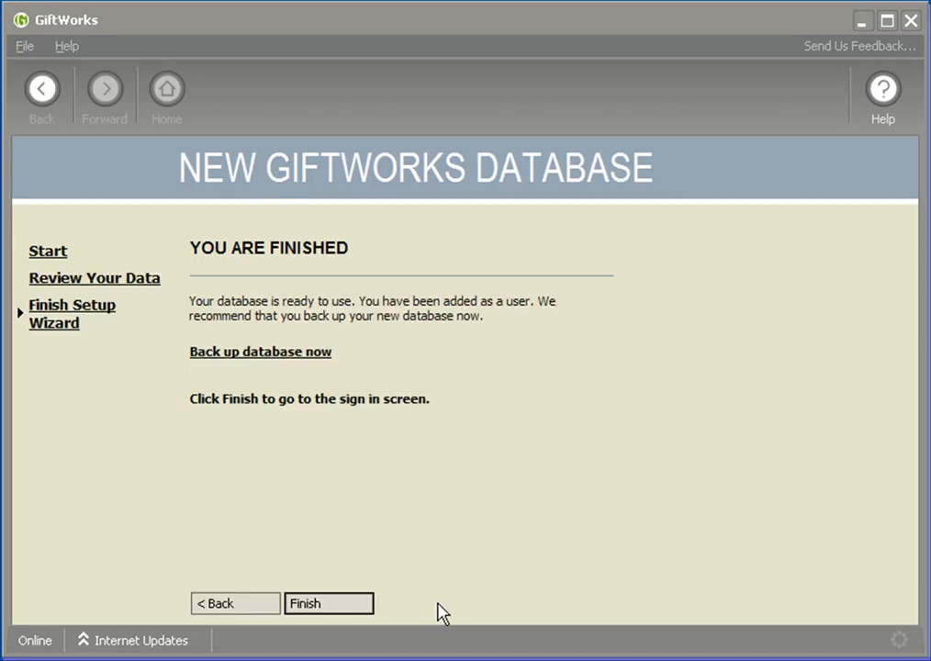
pyautogui.click(338, 607)
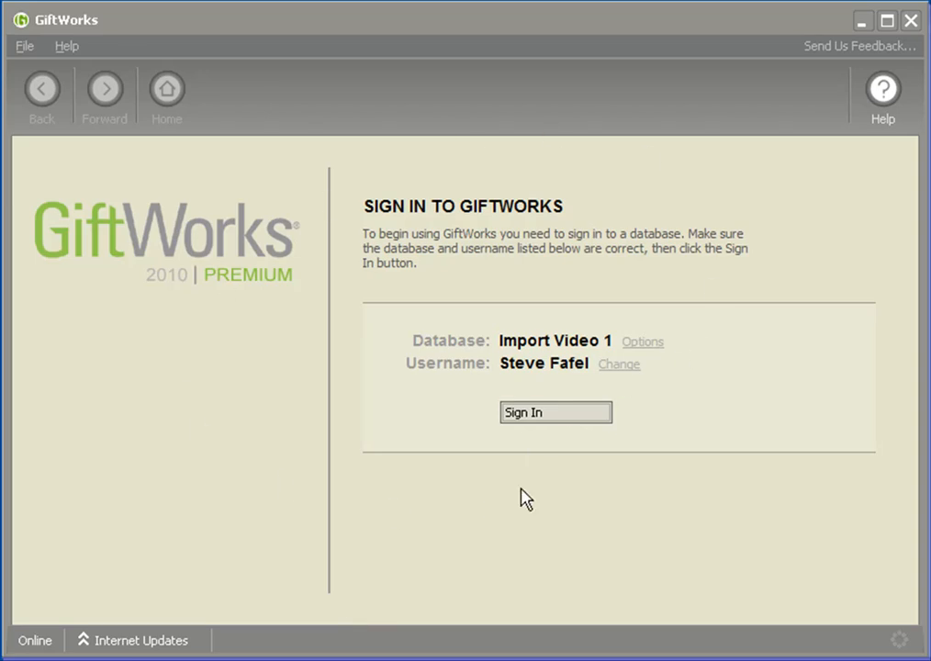
pyautogui.click(587, 428)
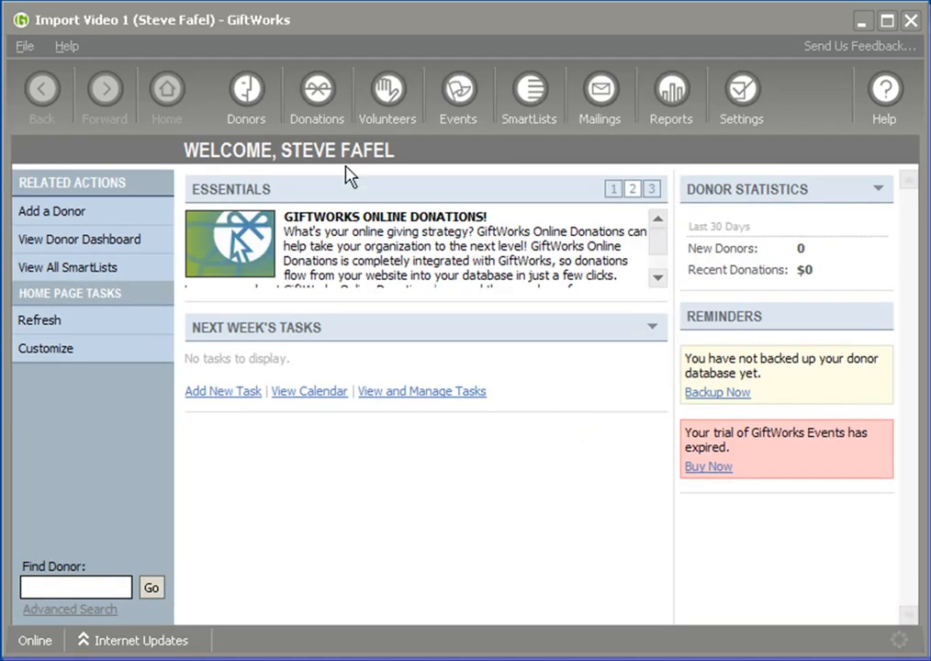
# Set the Donors and Donations sections to skip their overview screens and open each section's dashboard
pyautogui.click(245, 101)
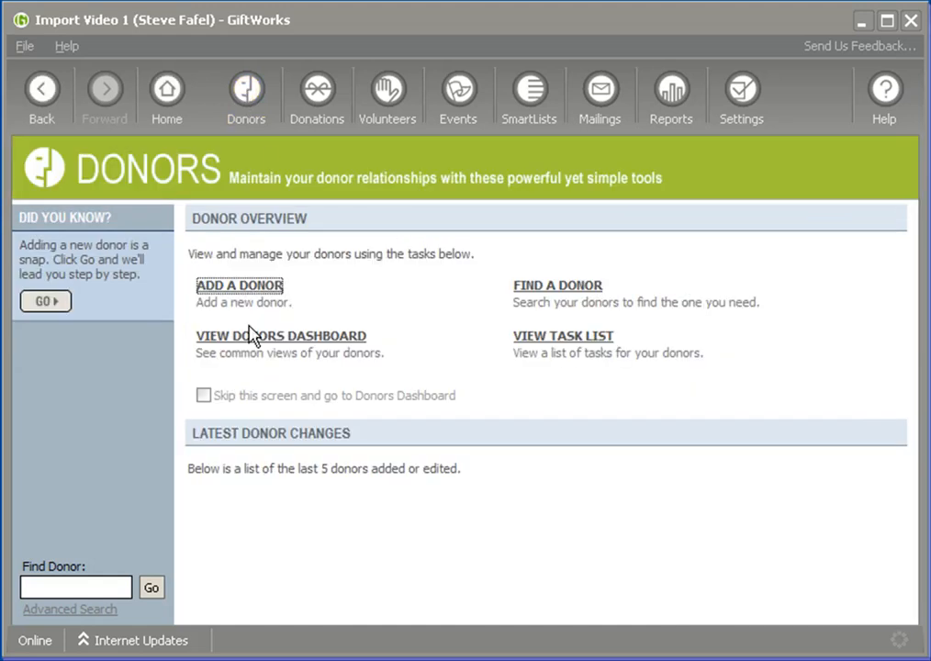
pyautogui.click(220, 387)
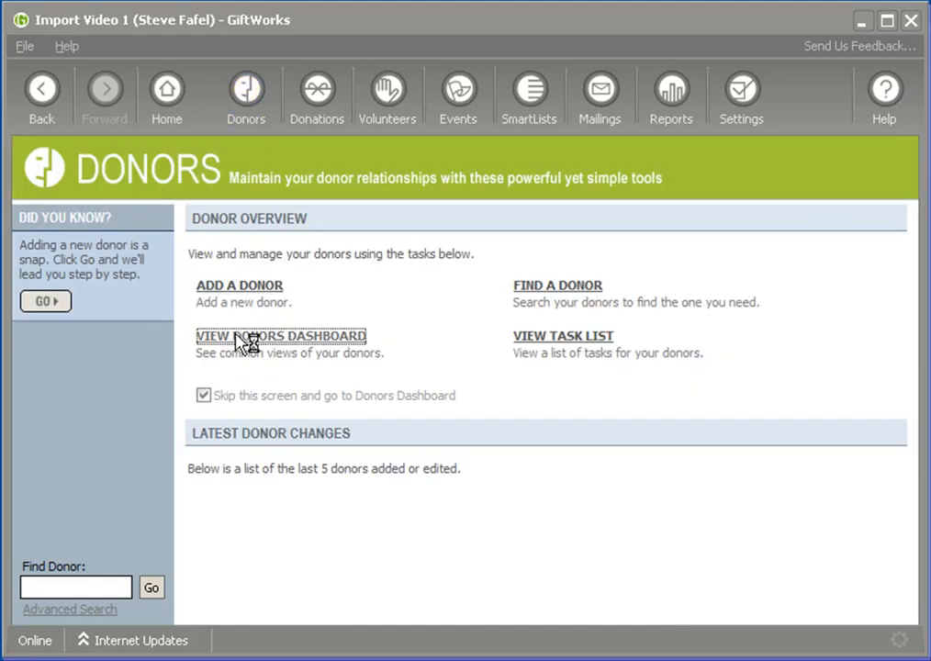
pyautogui.click(246, 337)
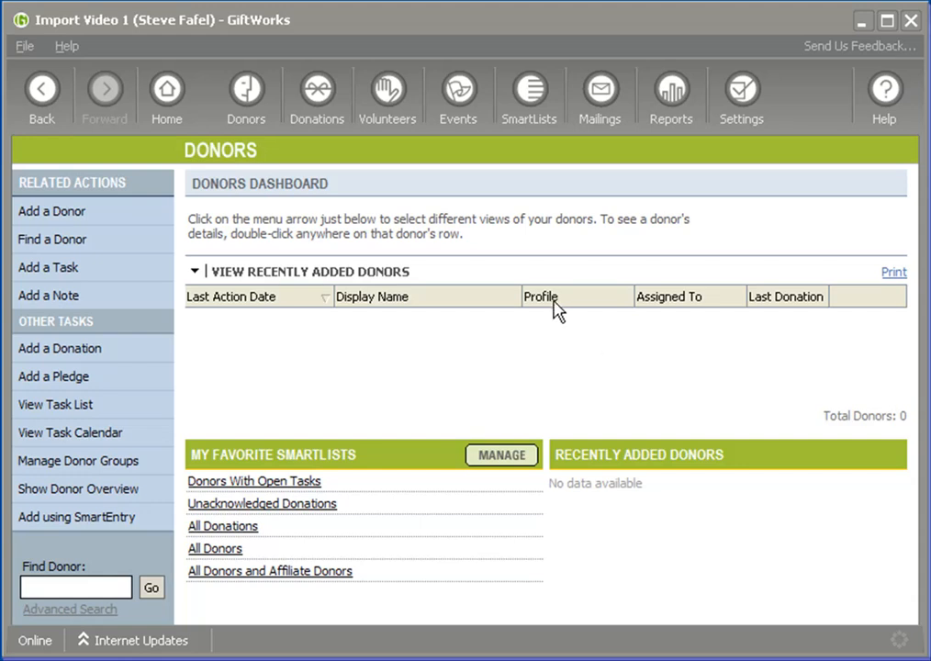
pyautogui.click(316, 92)
pyautogui.click(204, 395)
pyautogui.click(272, 337)
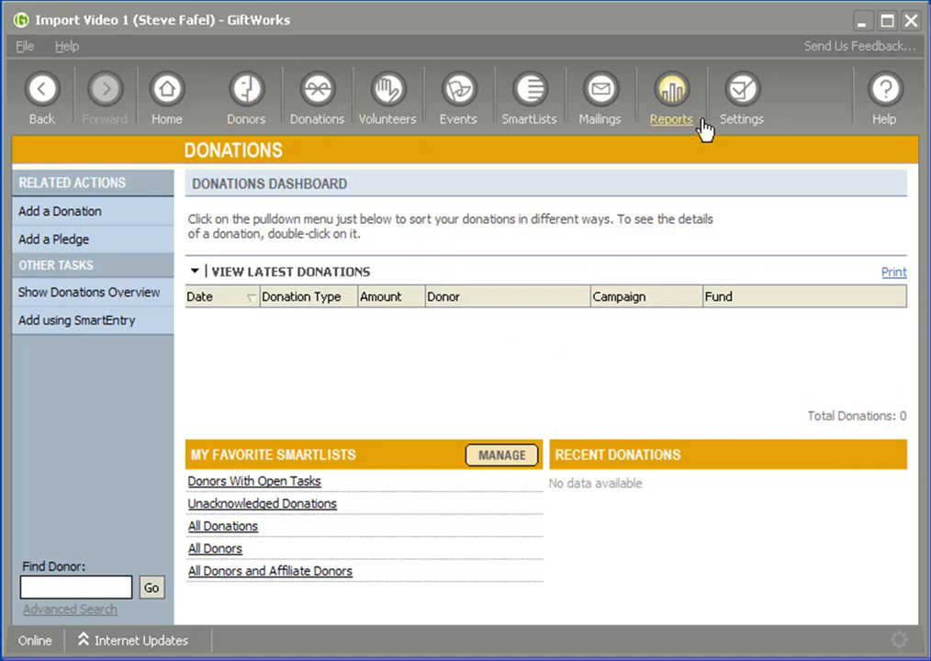
# Start a file import from the database and maintenance settings
pyautogui.click(750, 94)
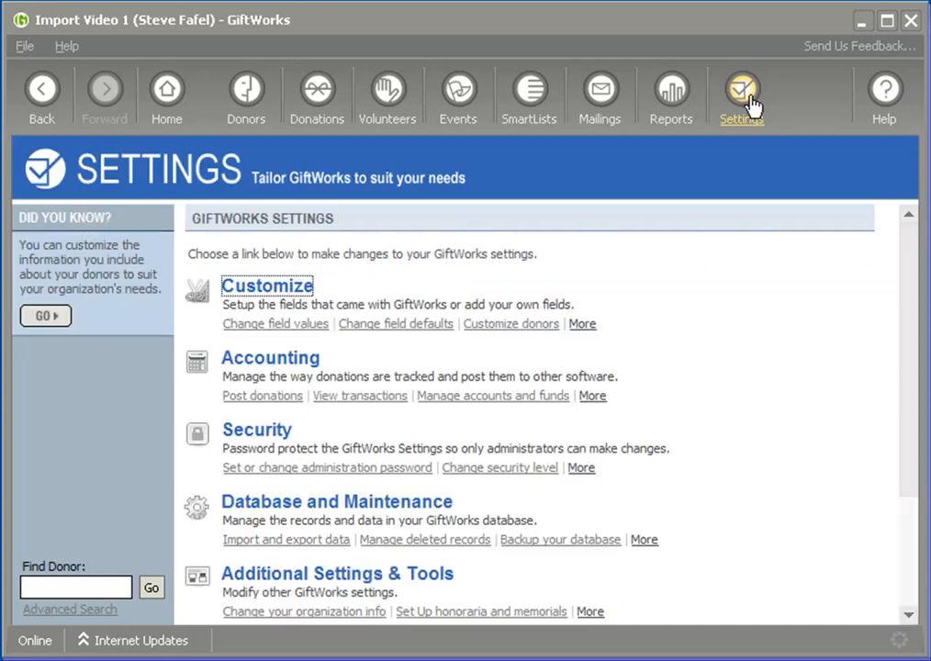
pyautogui.click(310, 505)
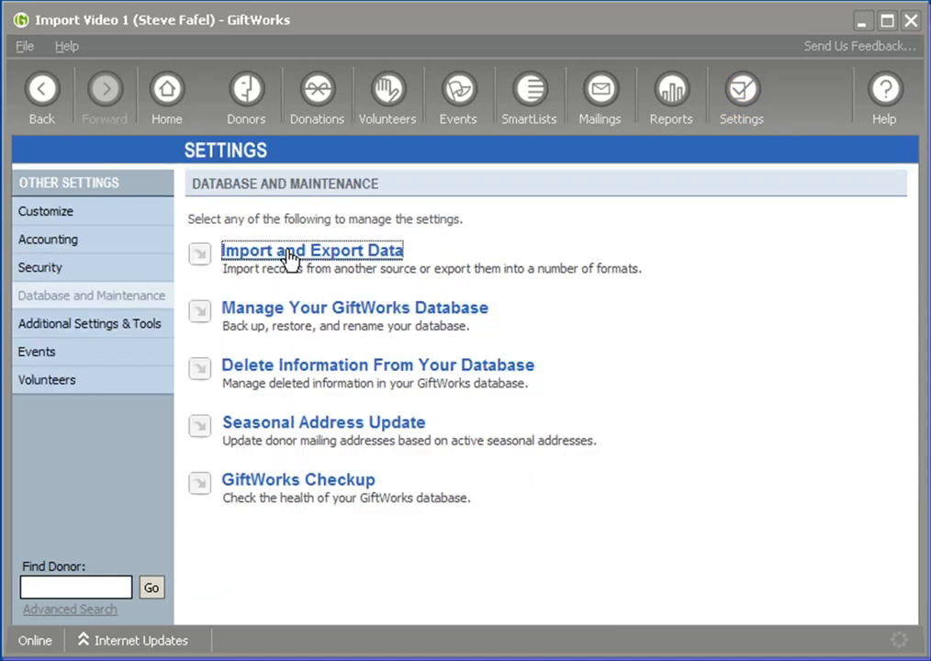
pyautogui.click(292, 259)
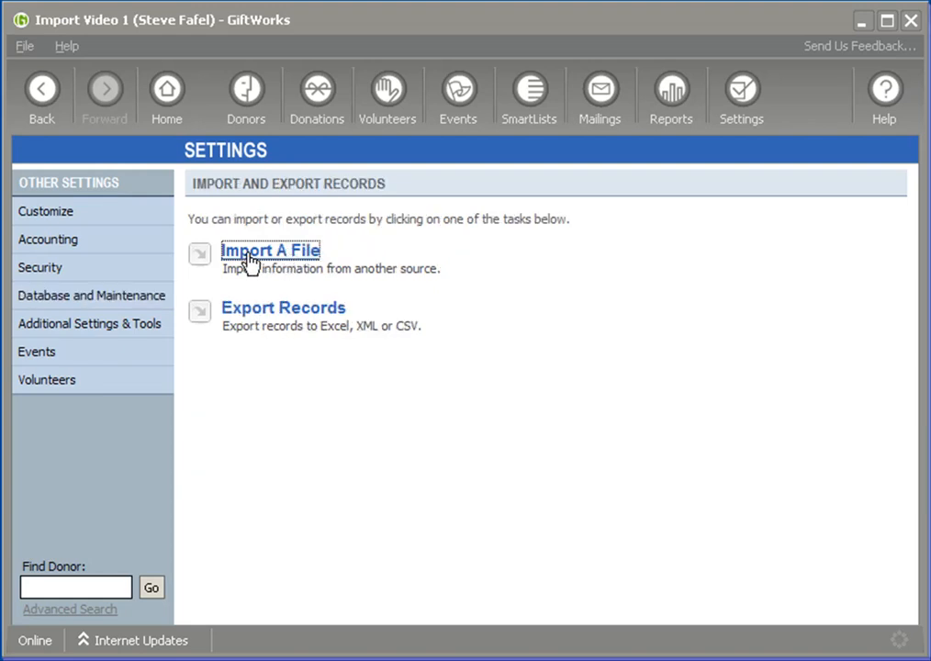
pyautogui.click(250, 260)
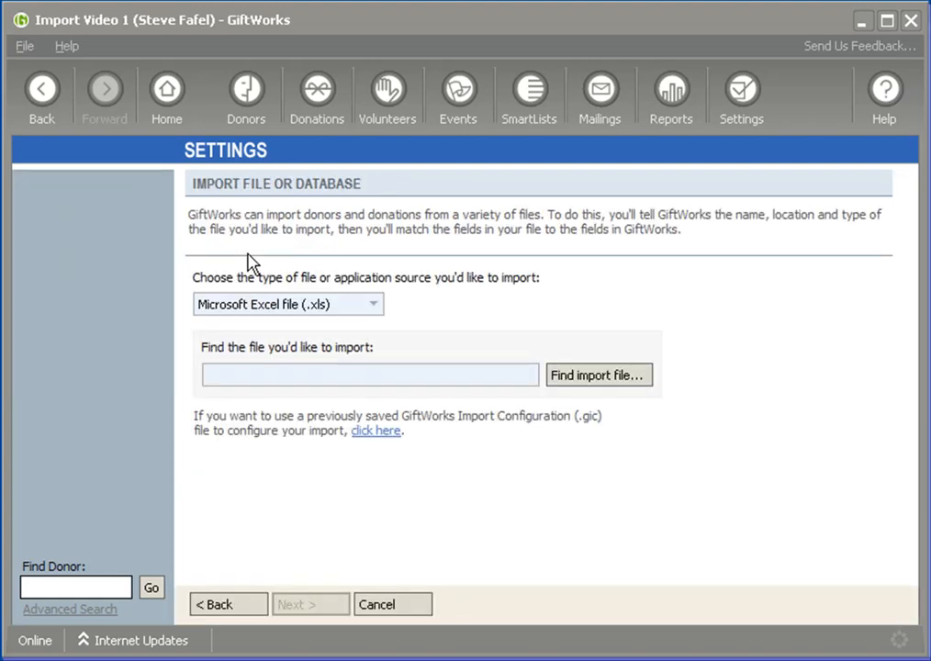
# Choose Import.xls from the ImportTour folder as the Microsoft Excel file to import and continue
pyautogui.click(375, 309)
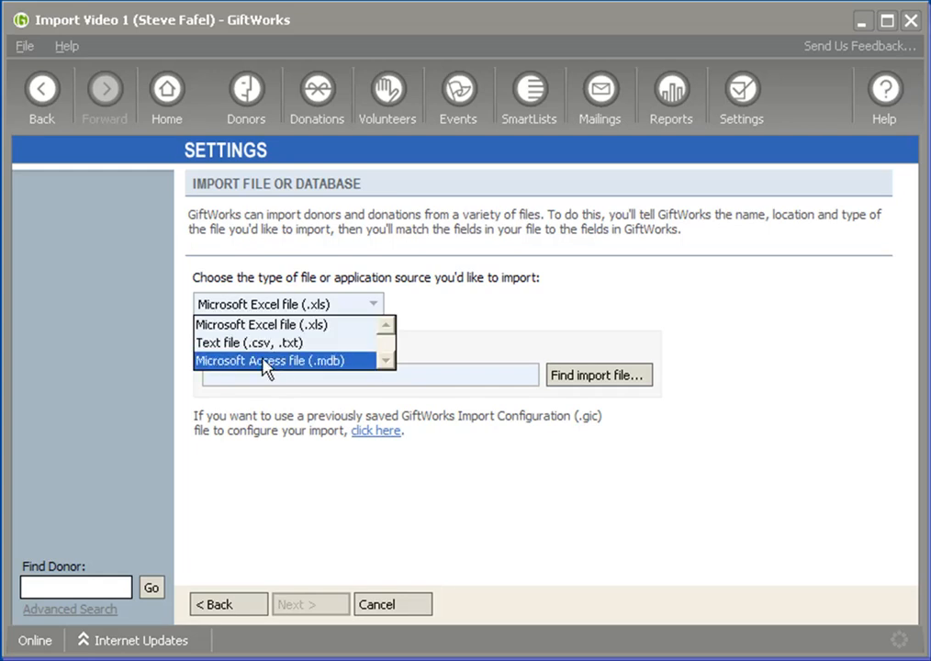
pyautogui.click(475, 316)
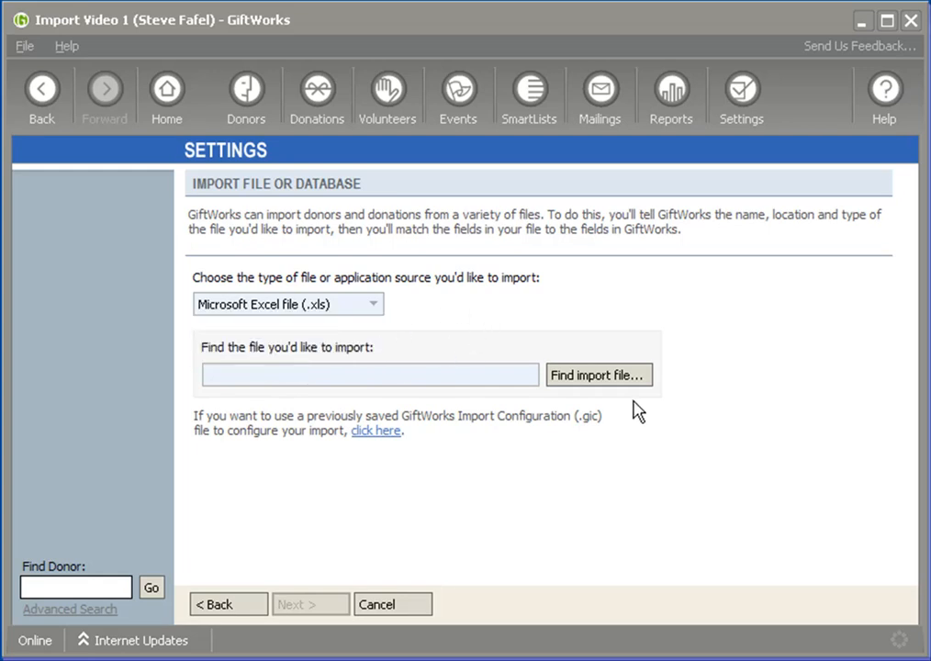
pyautogui.click(600, 378)
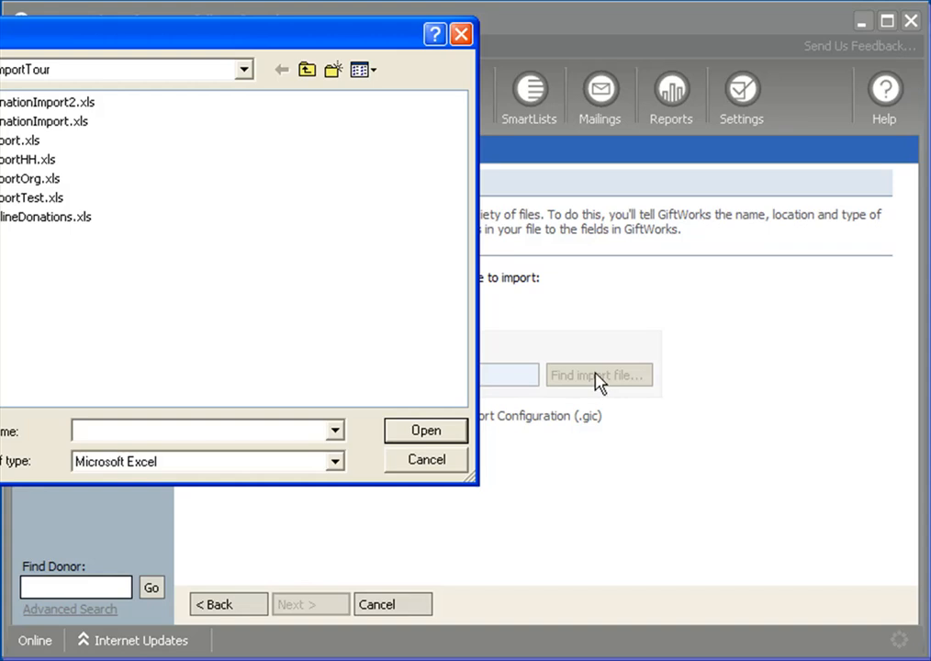
pyautogui.moveTo(260, 46); pyautogui.dragTo(496, 118)
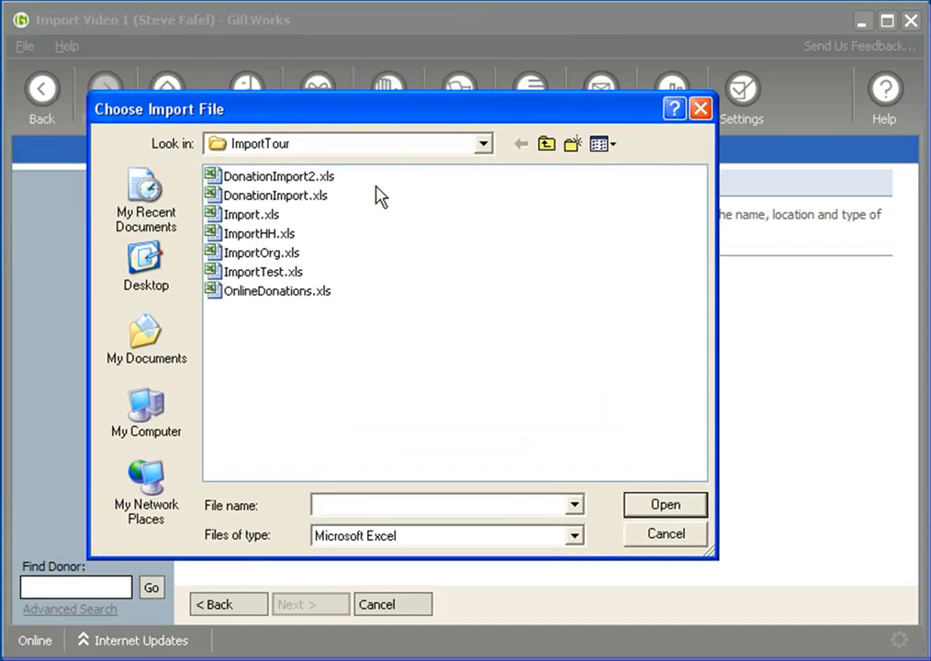
pyautogui.click(239, 214)
pyautogui.click(645, 513)
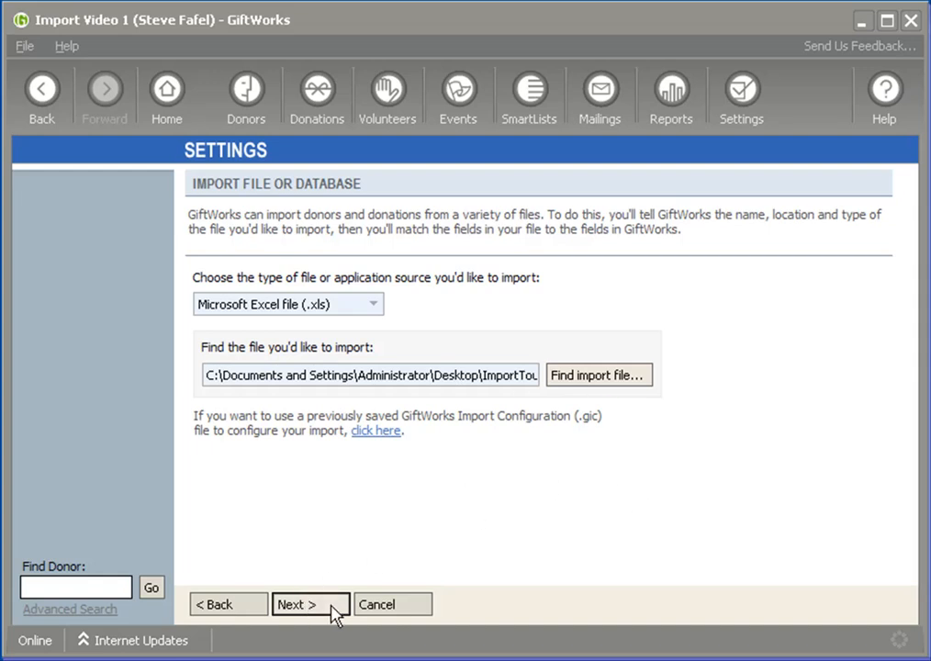
pyautogui.click(338, 611)
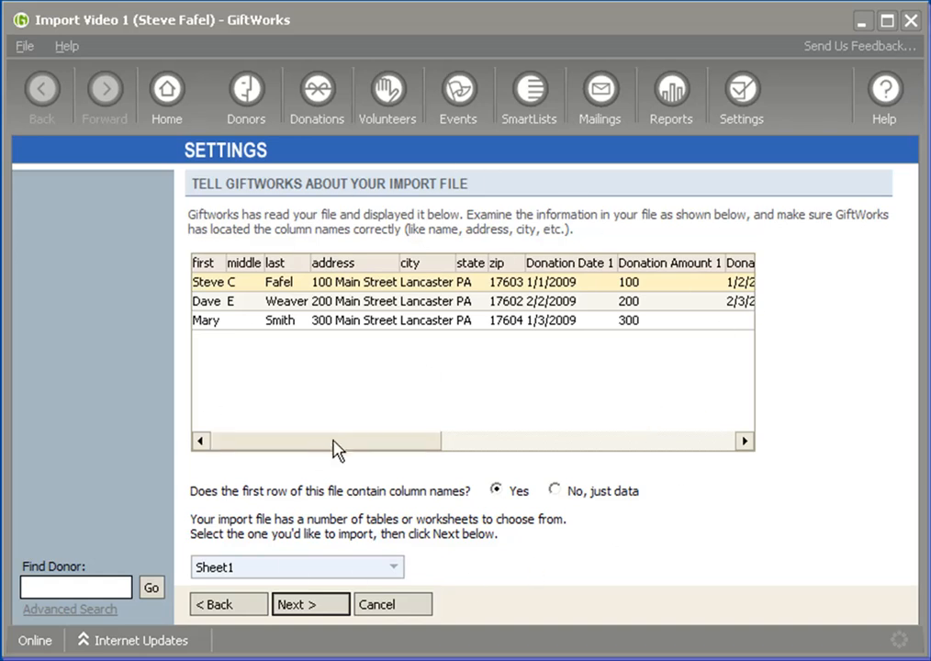
# Review all columns and rows of the import preview, then accept Sheet1 with its first row as column names
pyautogui.moveTo(310, 451); pyautogui.dragTo(286, 447)
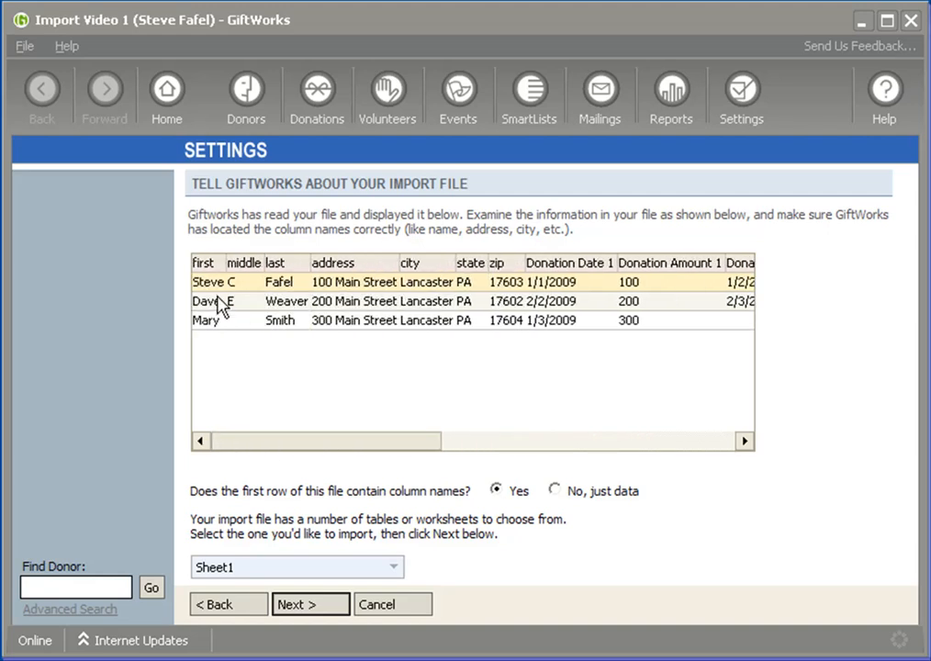
pyautogui.click(219, 322)
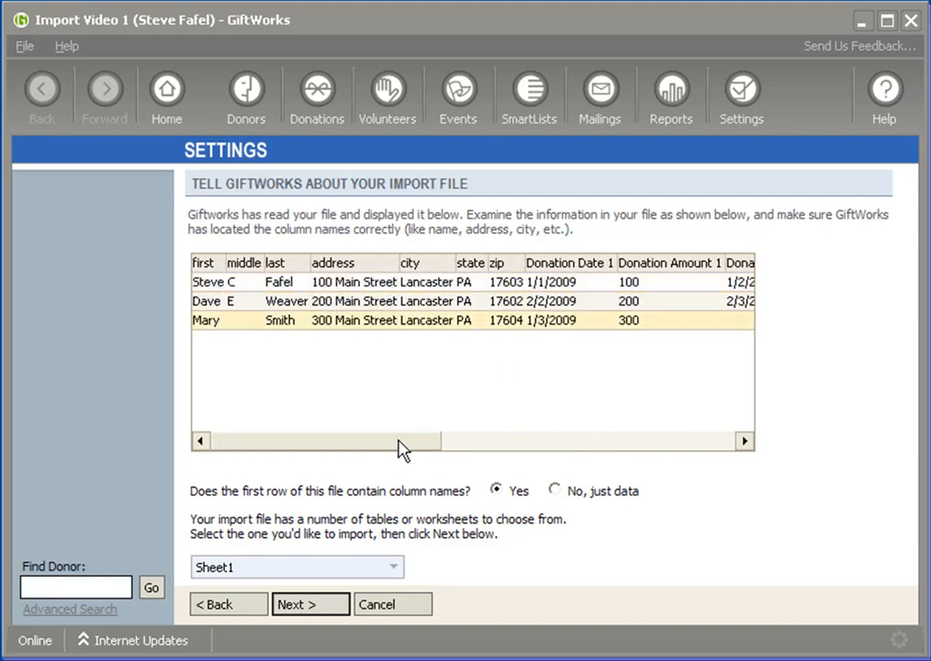
pyautogui.moveTo(331, 448); pyautogui.dragTo(638, 449)
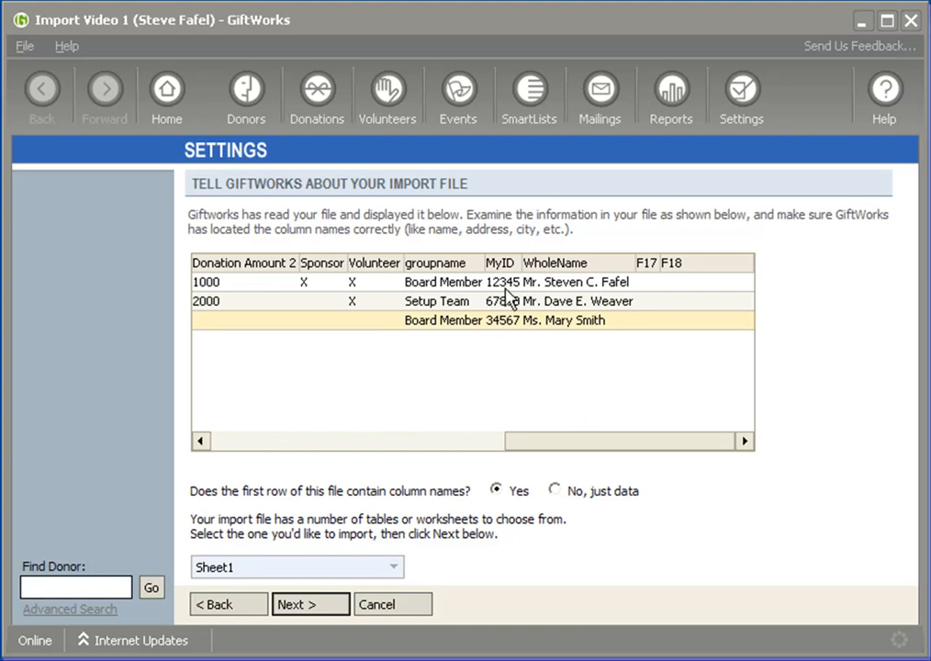
pyautogui.moveTo(599, 441); pyautogui.dragTo(295, 466)
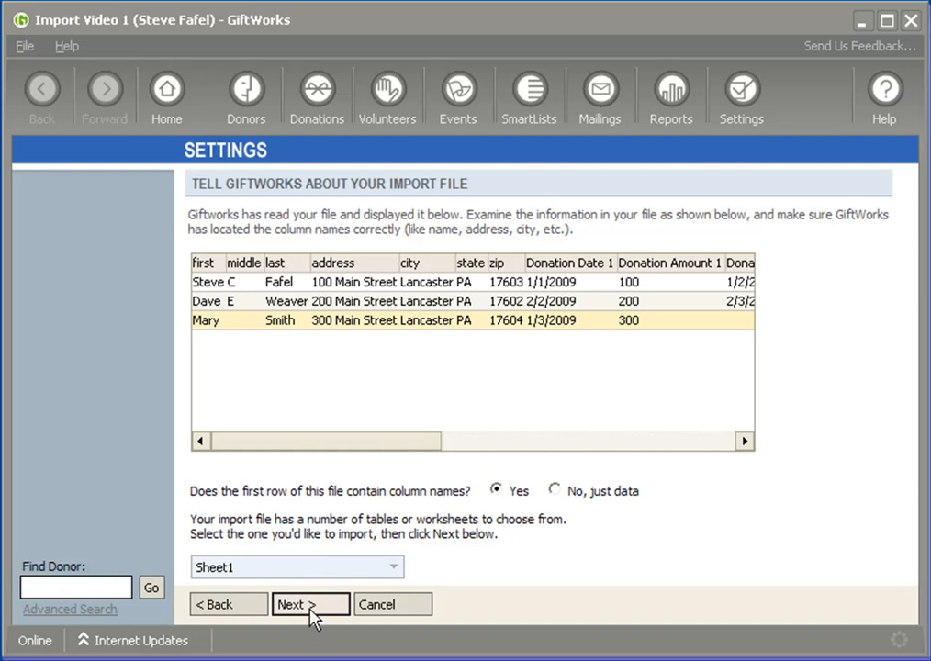
pyautogui.click(311, 606)
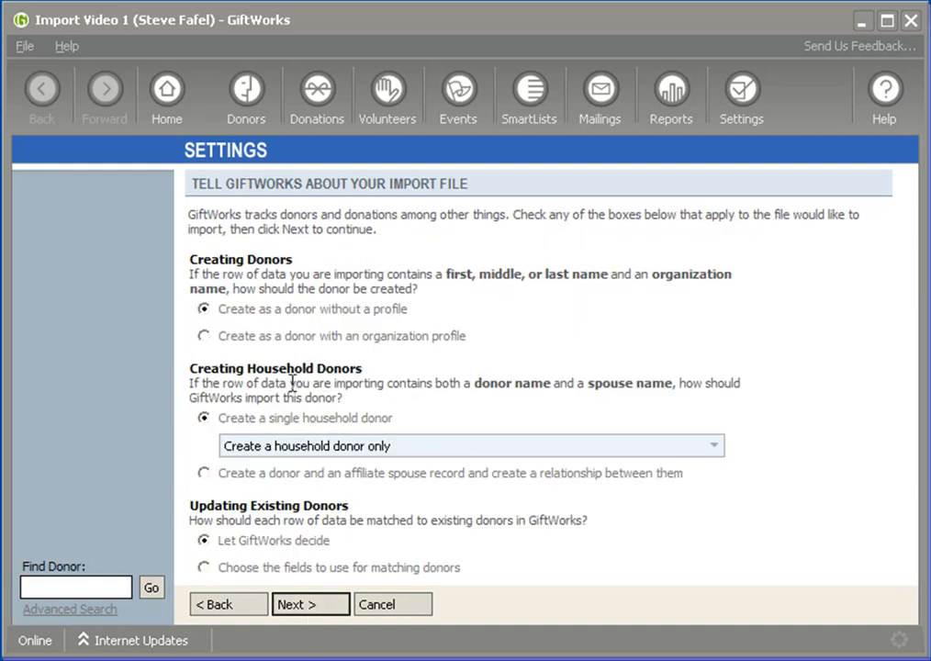
# Accept the import options: donors without a profile, a single household donor only, and matching decided by GiftWorks
pyautogui.moveTo(191, 260); pyautogui.dragTo(292, 273)
pyautogui.moveTo(190, 368); pyautogui.dragTo(363, 370)
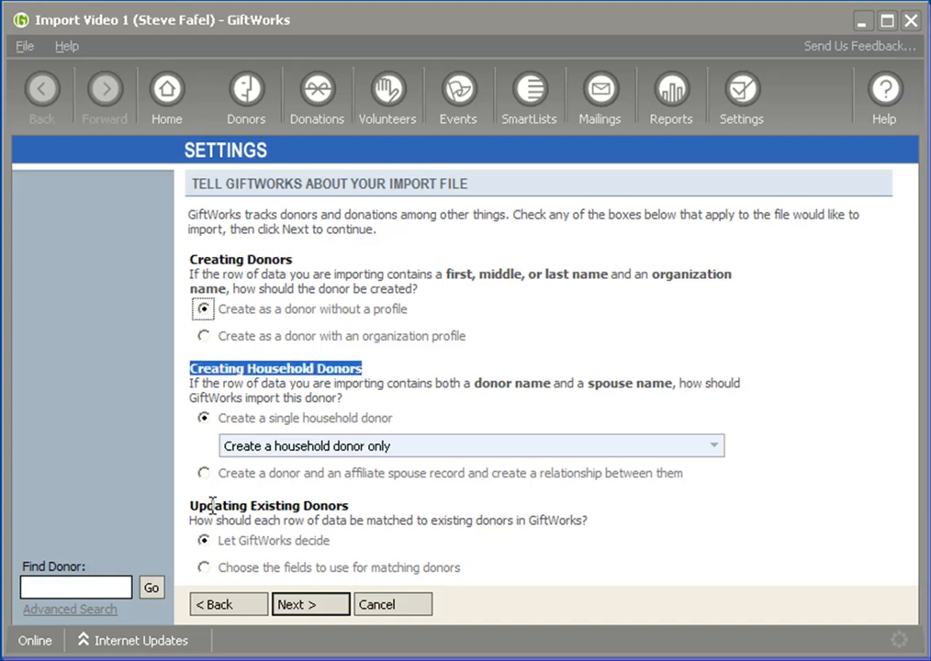
pyautogui.moveTo(190, 505); pyautogui.dragTo(396, 513)
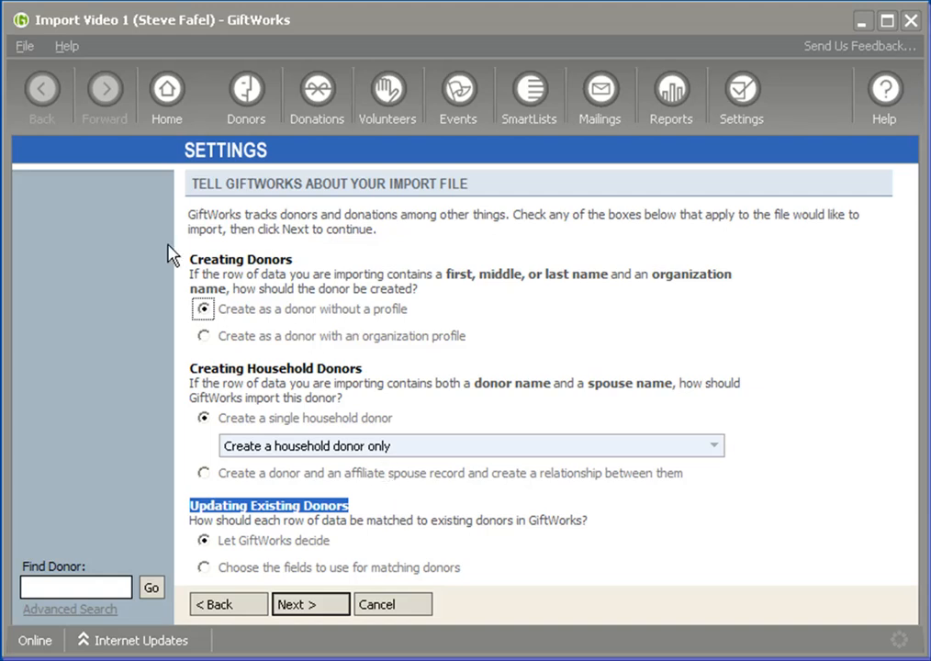
pyautogui.click(207, 417)
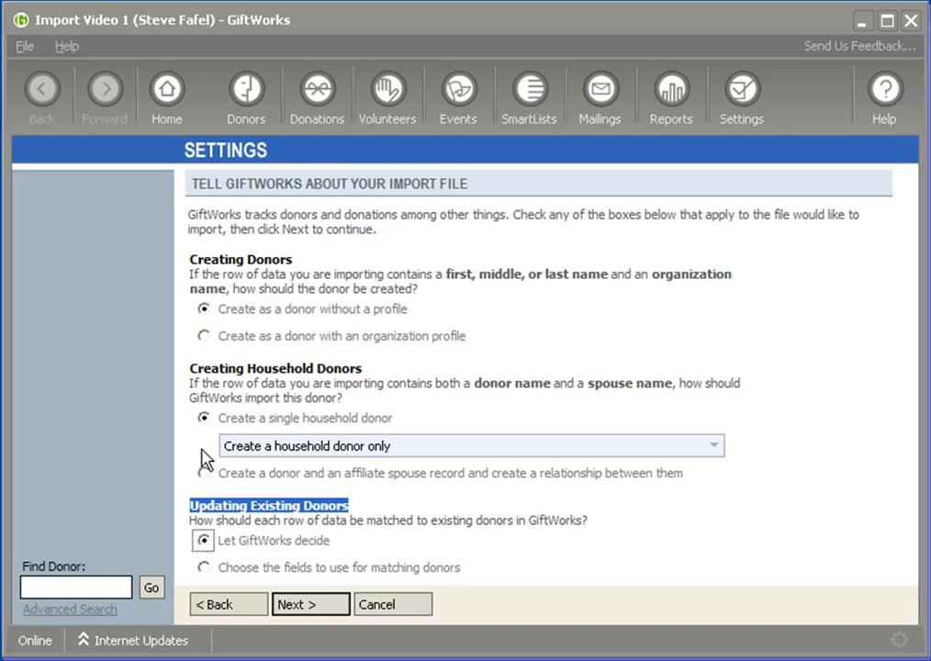
pyautogui.click(204, 310)
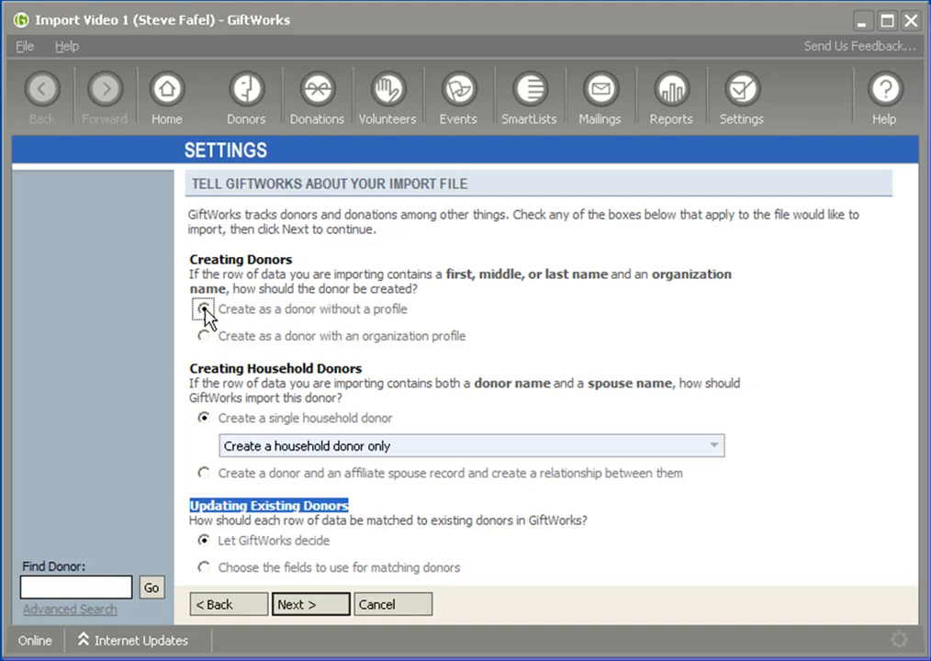
pyautogui.click(312, 604)
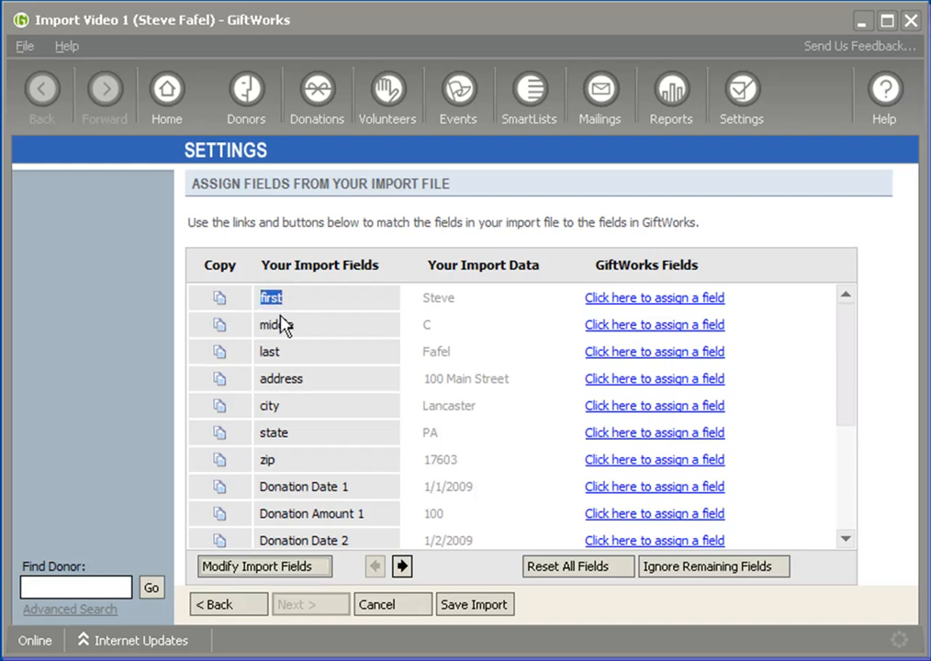
# Examine the import fields awaiting assignment, including the first, middle and last name rows and the second page
pyautogui.moveTo(261, 326); pyautogui.dragTo(295, 336)
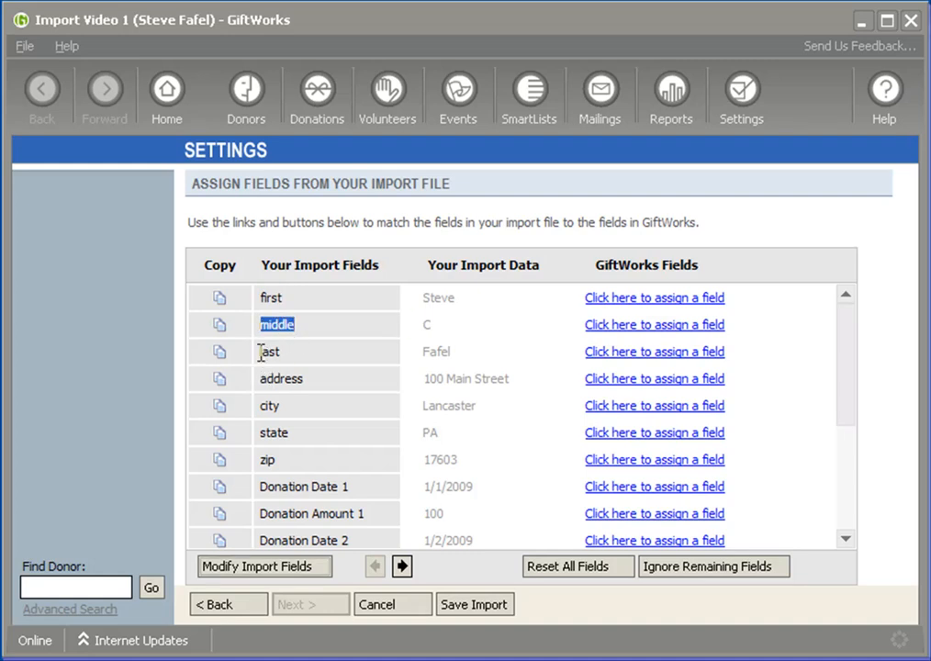
pyautogui.click(261, 353)
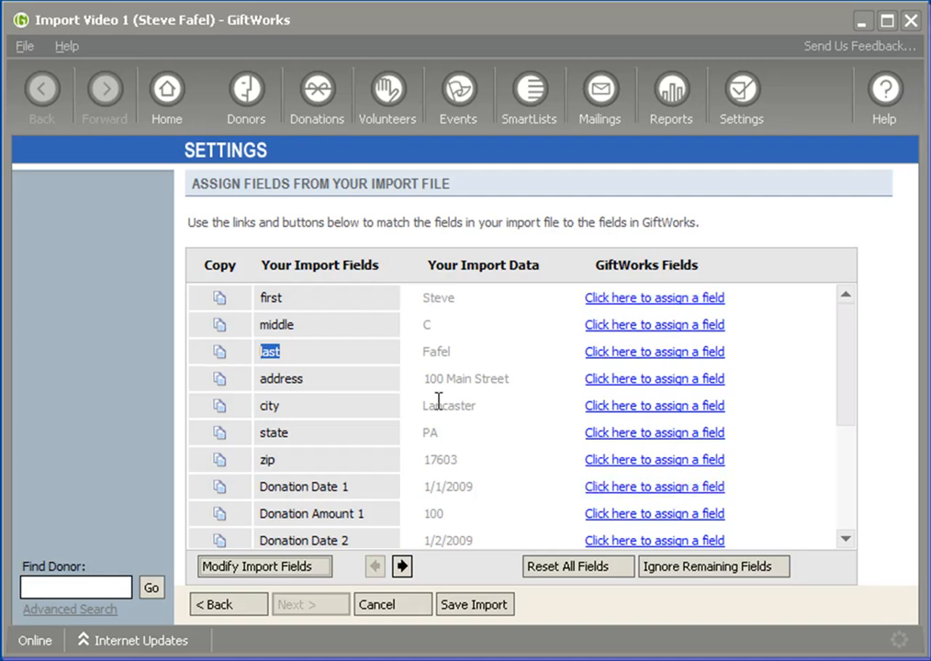
pyautogui.click(403, 565)
pyautogui.click(374, 569)
pyautogui.click(402, 566)
pyautogui.click(375, 567)
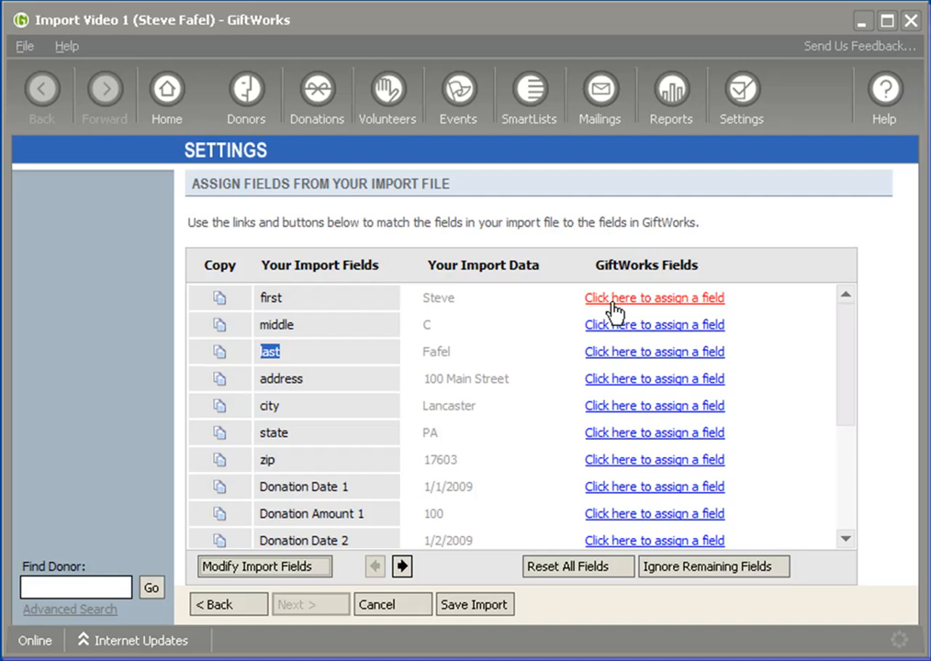
pyautogui.click(261, 297)
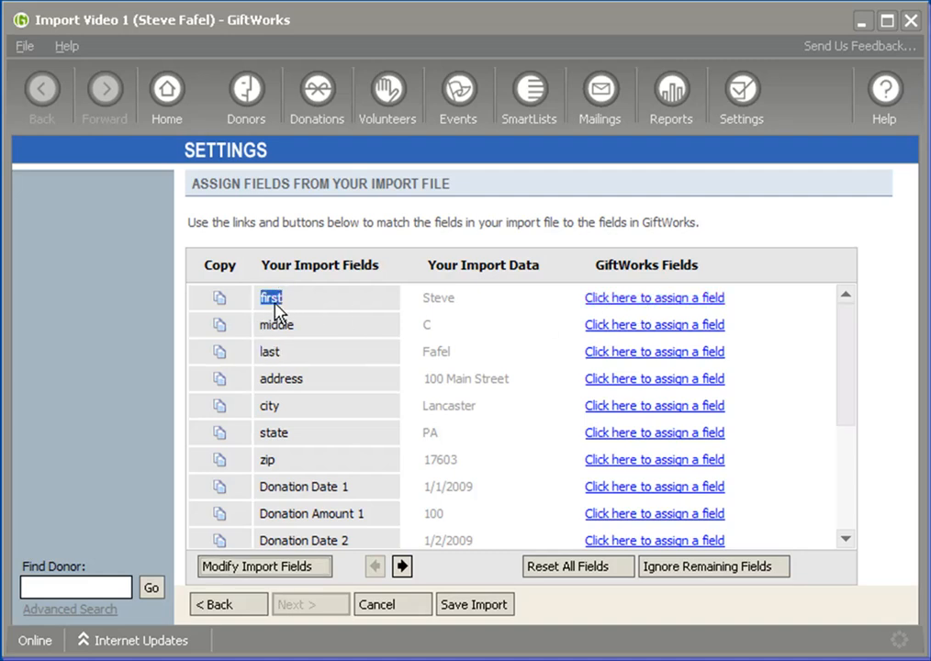
# Assign the first, middle and last import fields to the Donor Name fields First Name, Middle Name and Last Name
pyautogui.click(637, 304)
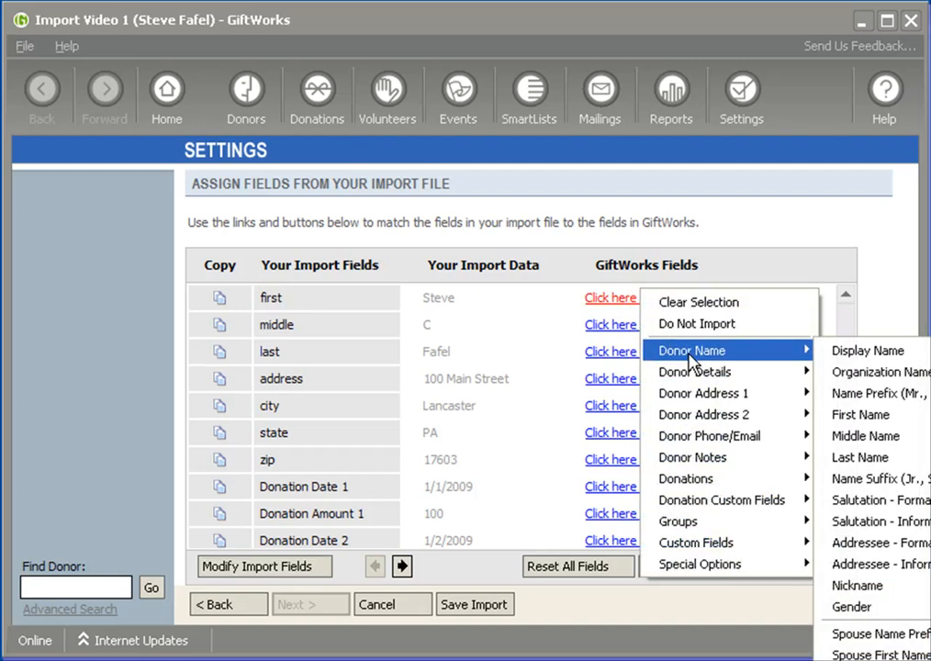
pyautogui.moveTo(680, 359)
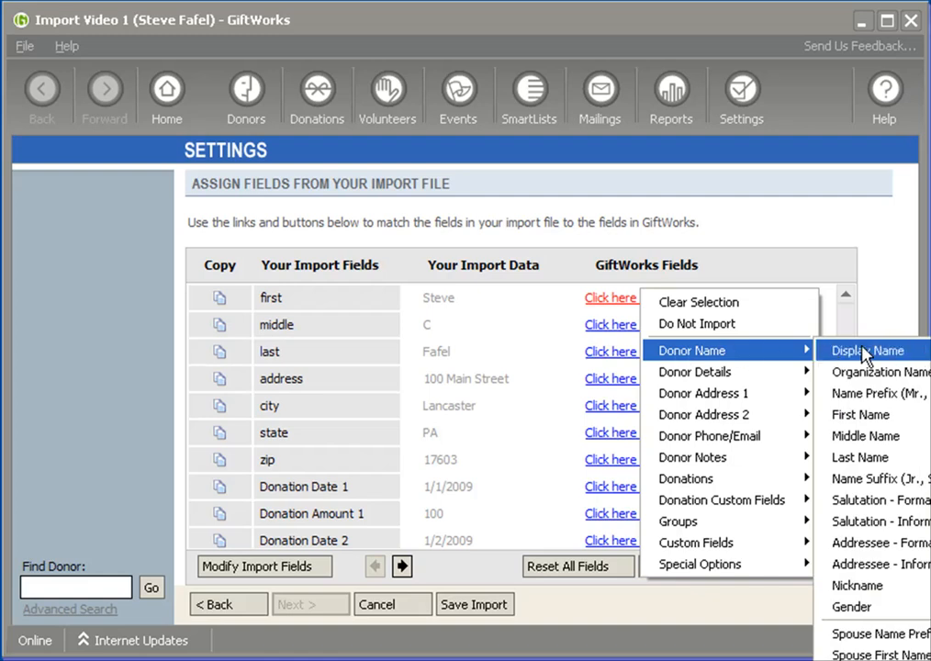
pyautogui.click(863, 415)
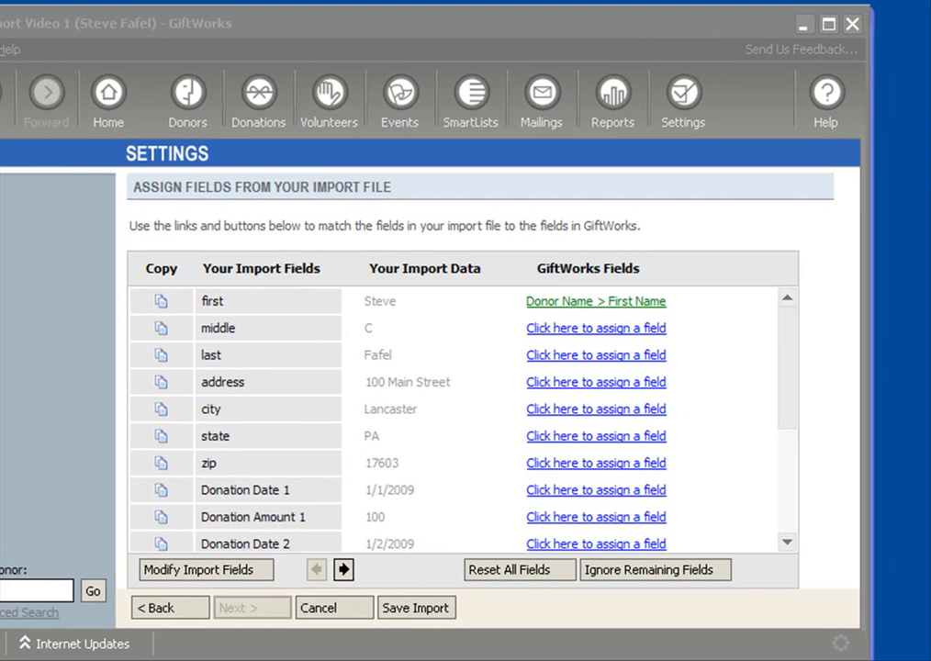
pyautogui.click(560, 329)
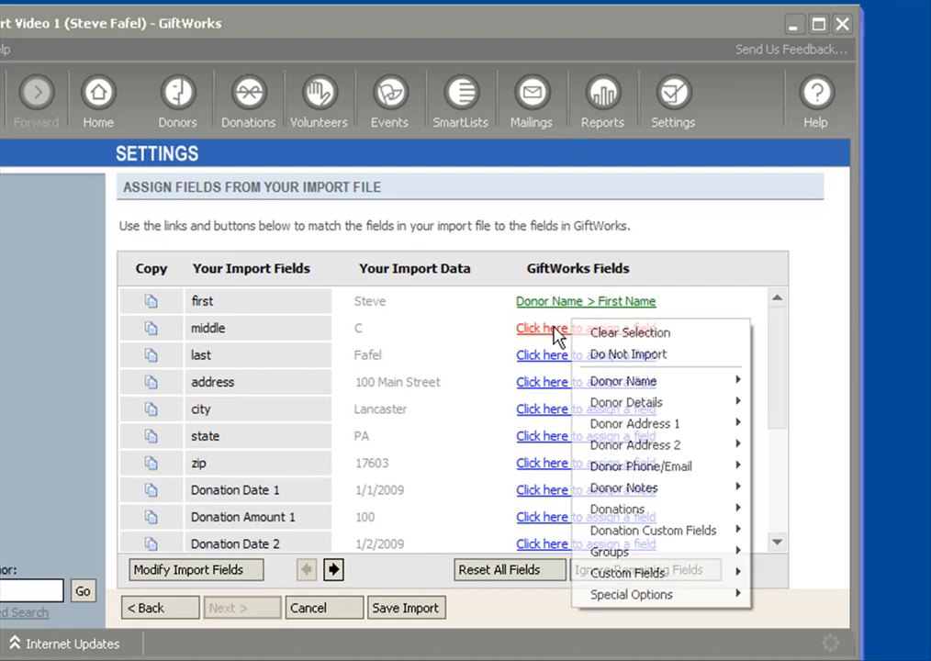
pyautogui.moveTo(643, 380)
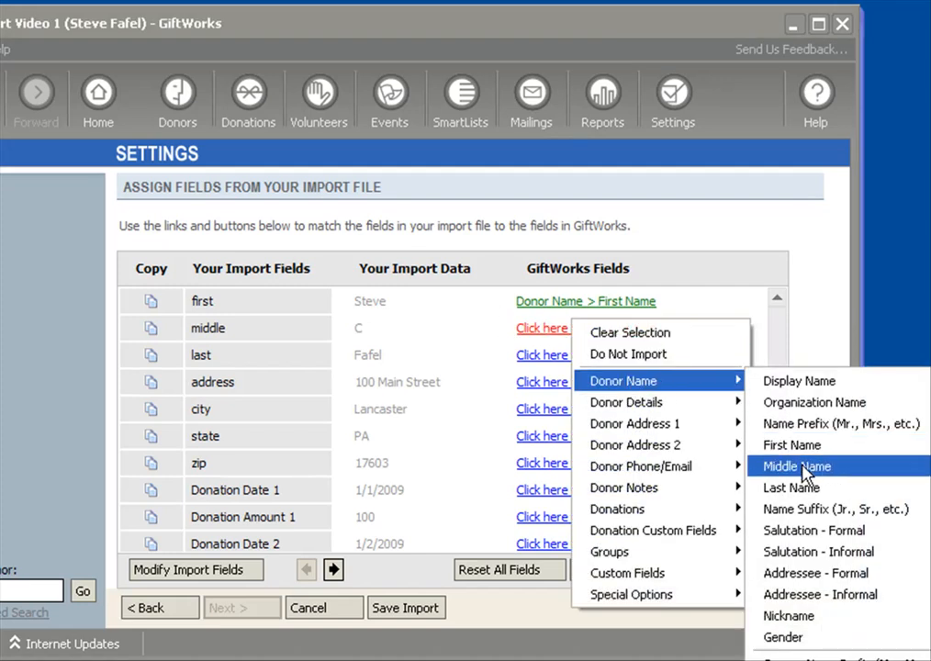
pyautogui.click(799, 468)
pyautogui.click(560, 355)
pyautogui.moveTo(650, 415)
pyautogui.click(806, 61)
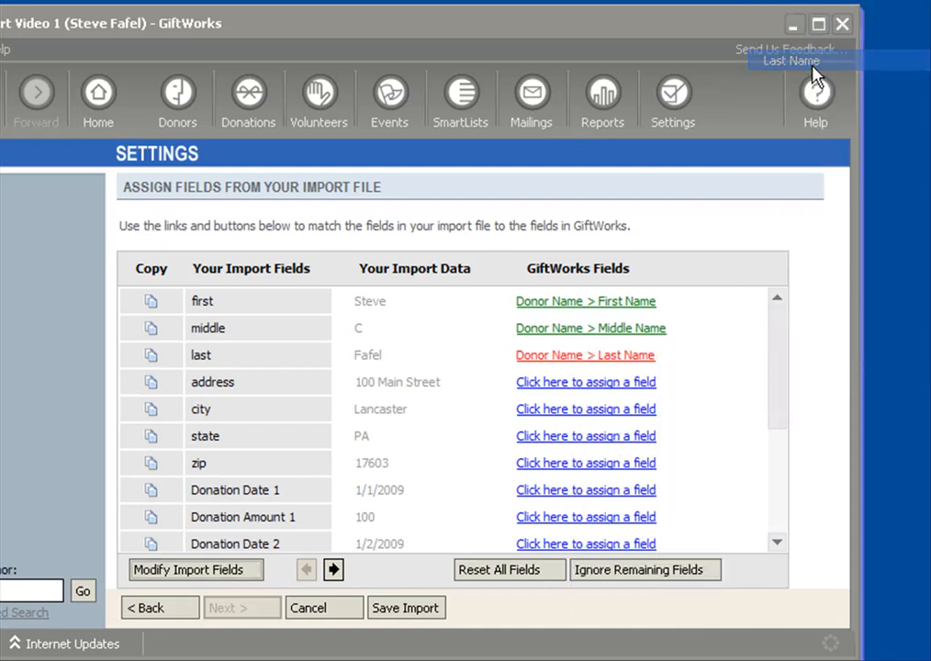
# Assign the address, city, state and zip import fields to Donor Address 1 as Street 1, City, State/Province and ZIP/Postal Code
pyautogui.click(569, 383)
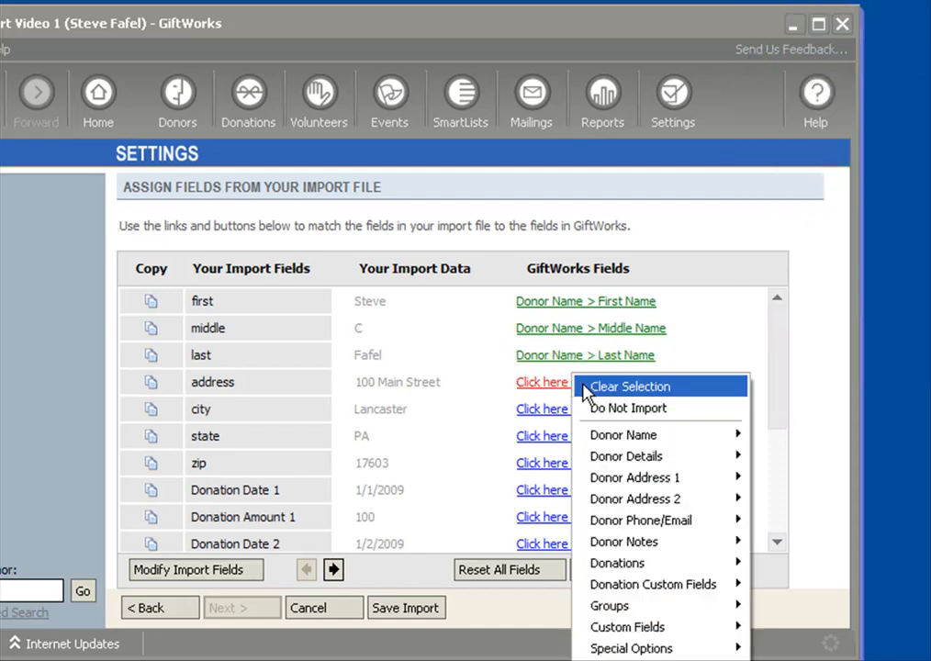
pyautogui.moveTo(702, 490)
pyautogui.click(785, 499)
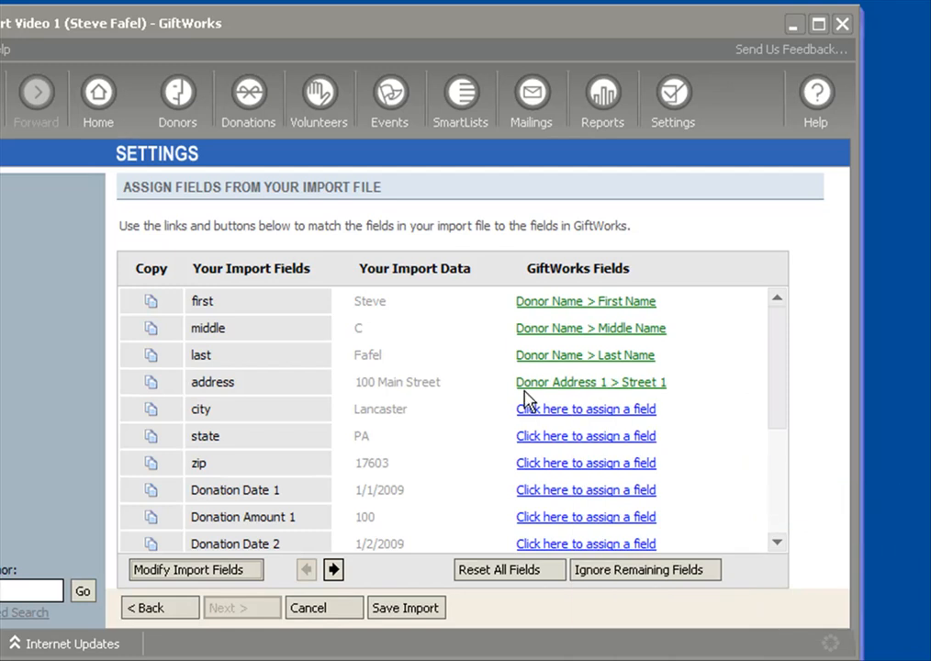
pyautogui.click(556, 411)
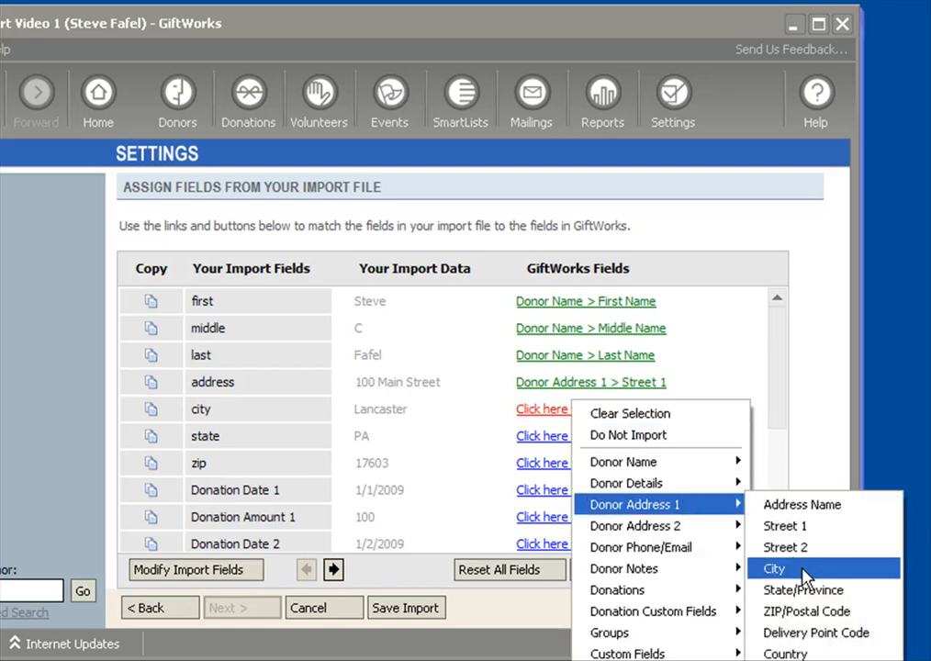
pyautogui.click(864, 625)
pyautogui.click(577, 441)
pyautogui.moveTo(665, 532)
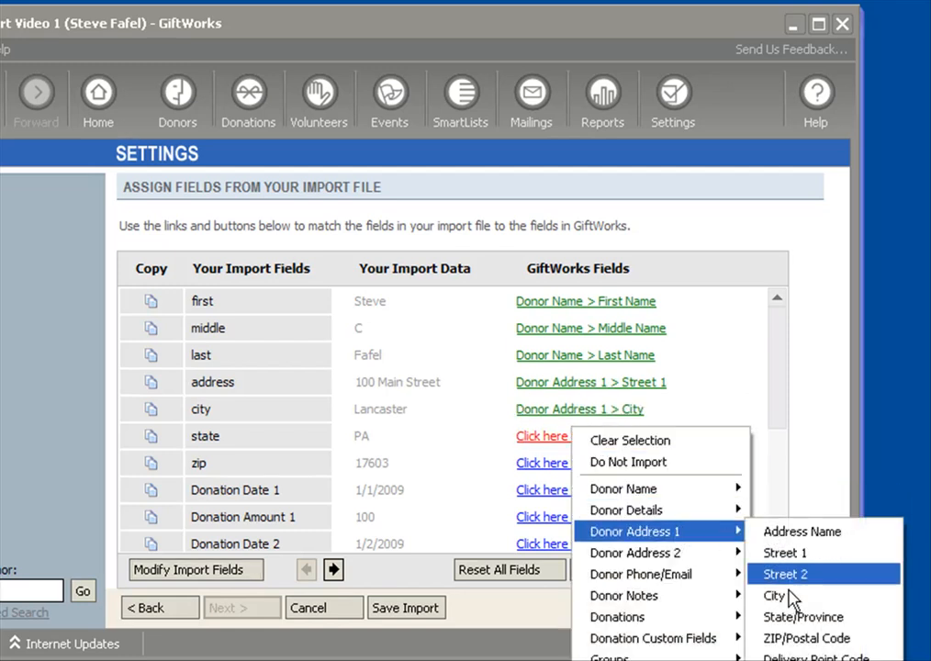
pyautogui.click(788, 617)
pyautogui.click(551, 472)
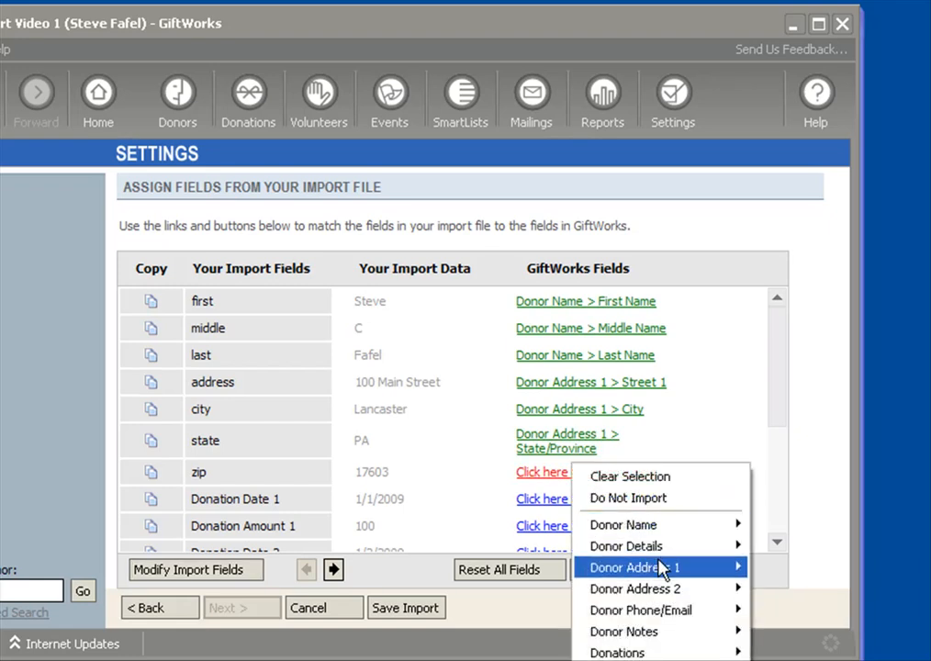
pyautogui.moveTo(661, 566)
pyautogui.click(797, 650)
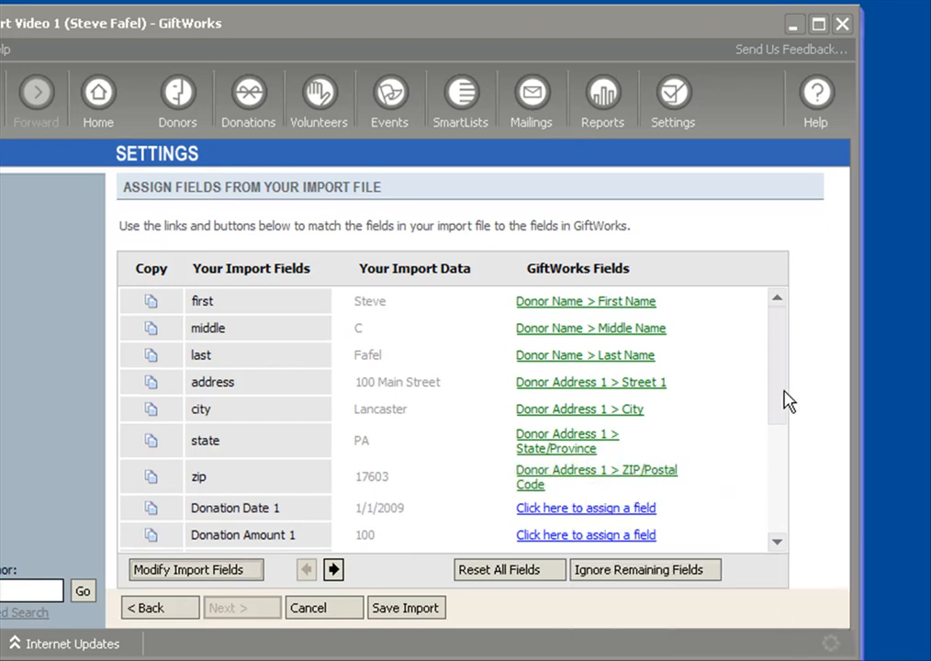
# Assign Donation Date 1 and Donation Amount 1 to the Donation 1 Date and Donation 1 Amount fields
pyautogui.scroll(-3, 788, 404)
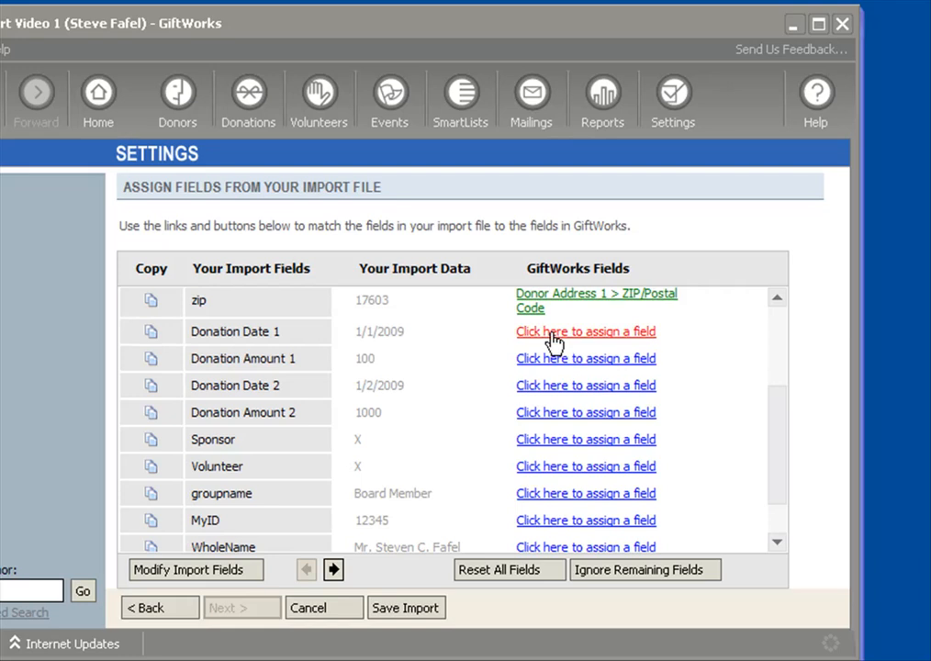
pyautogui.click(553, 343)
pyautogui.moveTo(643, 514)
pyautogui.moveTo(790, 514)
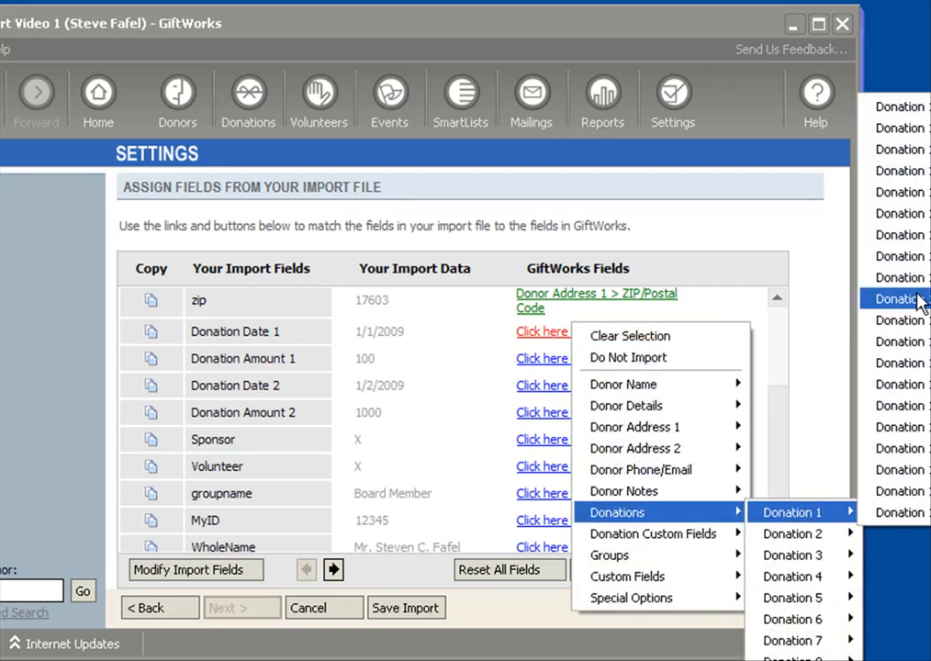
pyautogui.click(899, 103)
pyautogui.click(565, 370)
pyautogui.moveTo(620, 541)
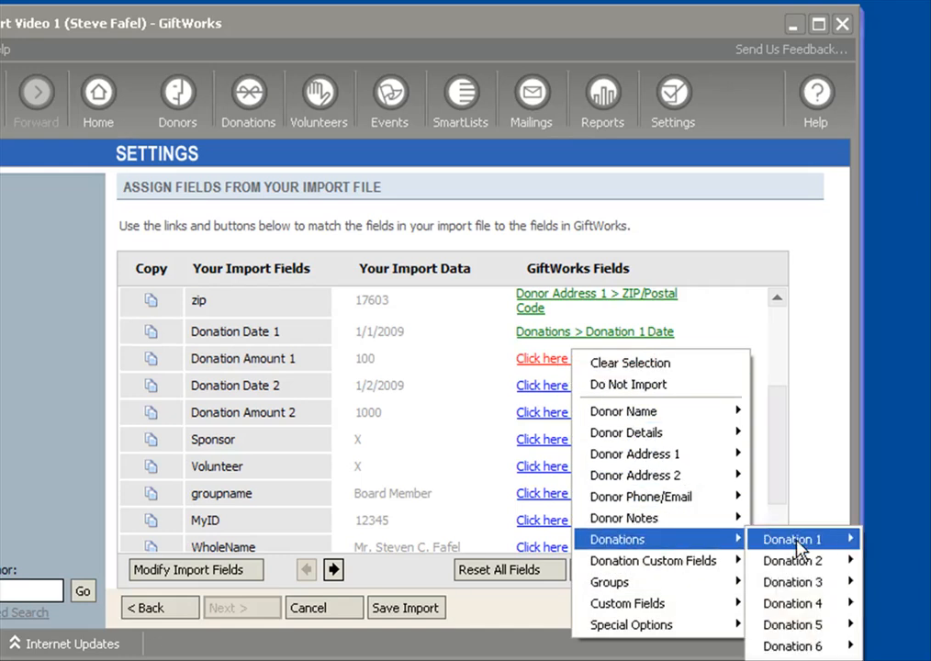
pyautogui.moveTo(782, 543)
pyautogui.click(896, 151)
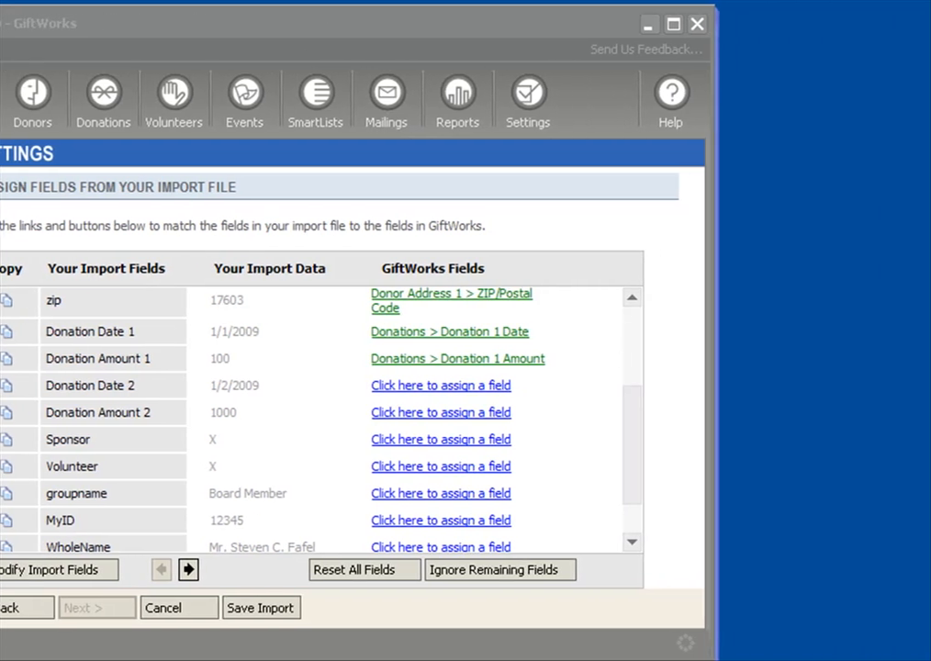
# Assign Donation Date 2 and Donation Amount 2 to the Donation 2 Date and Donation 2 Amount fields
pyautogui.click(443, 380)
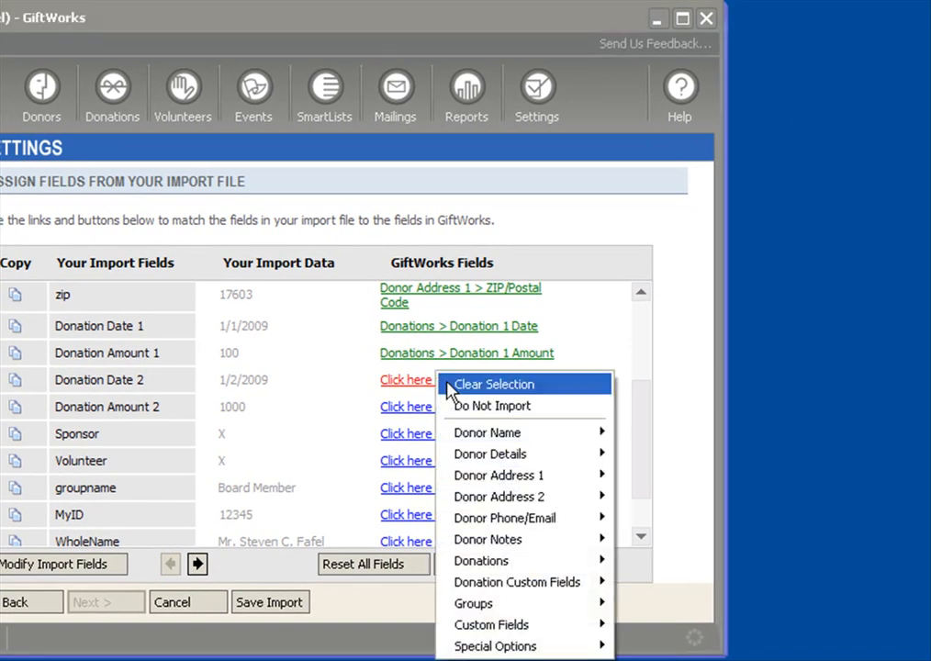
pyautogui.moveTo(574, 569)
pyautogui.moveTo(657, 283)
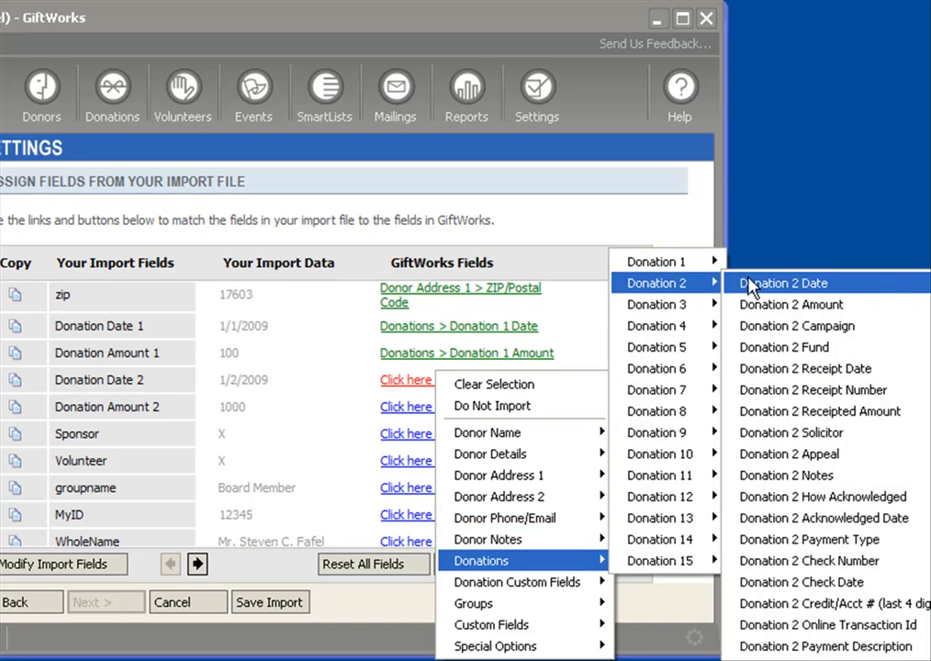
pyautogui.click(742, 285)
pyautogui.click(429, 410)
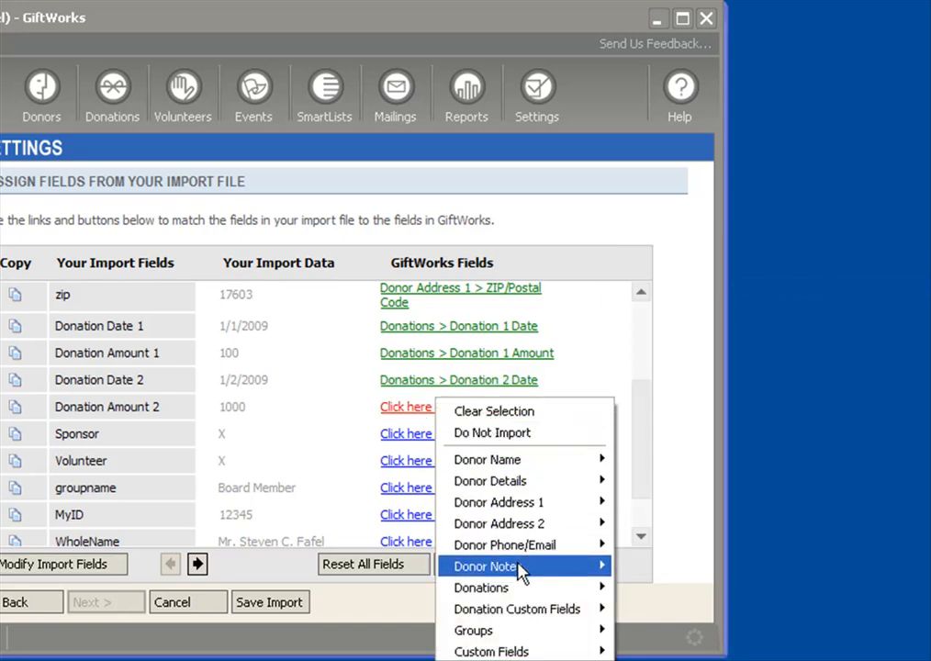
pyautogui.moveTo(602, 589)
pyautogui.moveTo(689, 317)
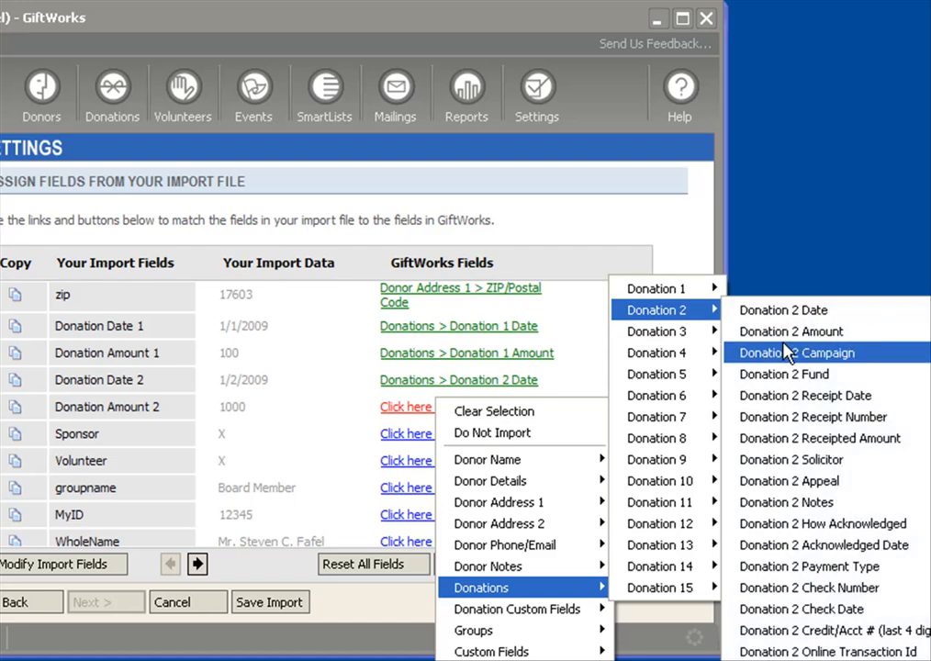
pyautogui.click(779, 330)
# Assign the Sponsor import field to a new group created from the column name, leaving its description blank
pyautogui.click(455, 441)
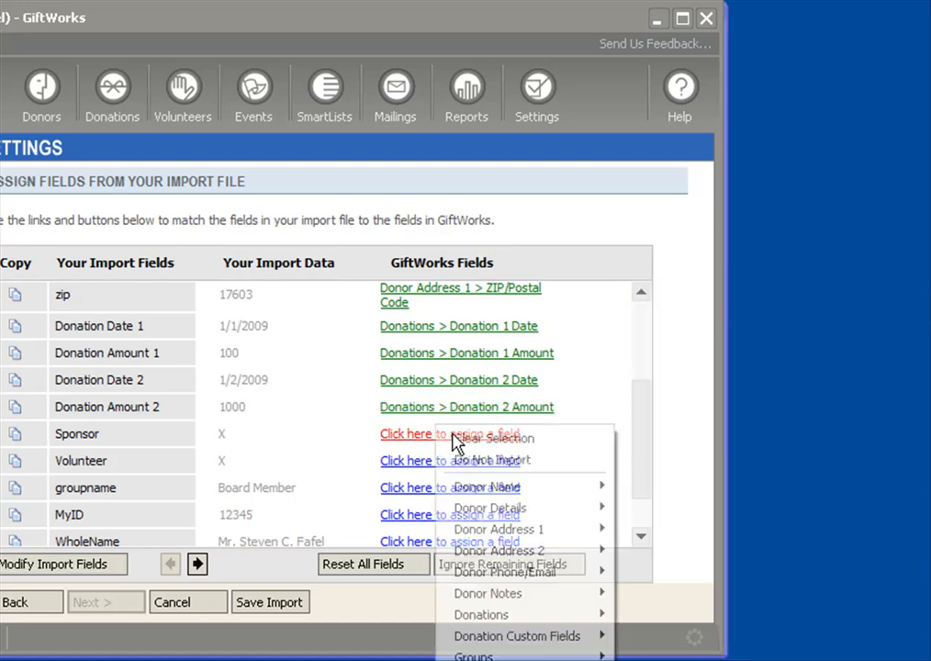
pyautogui.moveTo(478, 656)
pyautogui.click(684, 656)
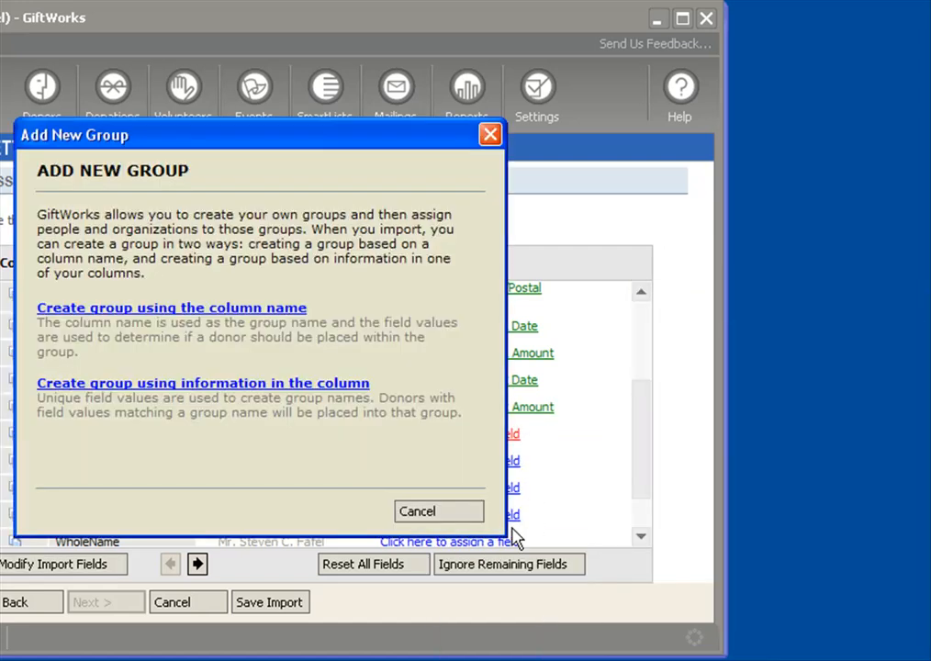
pyautogui.click(140, 310)
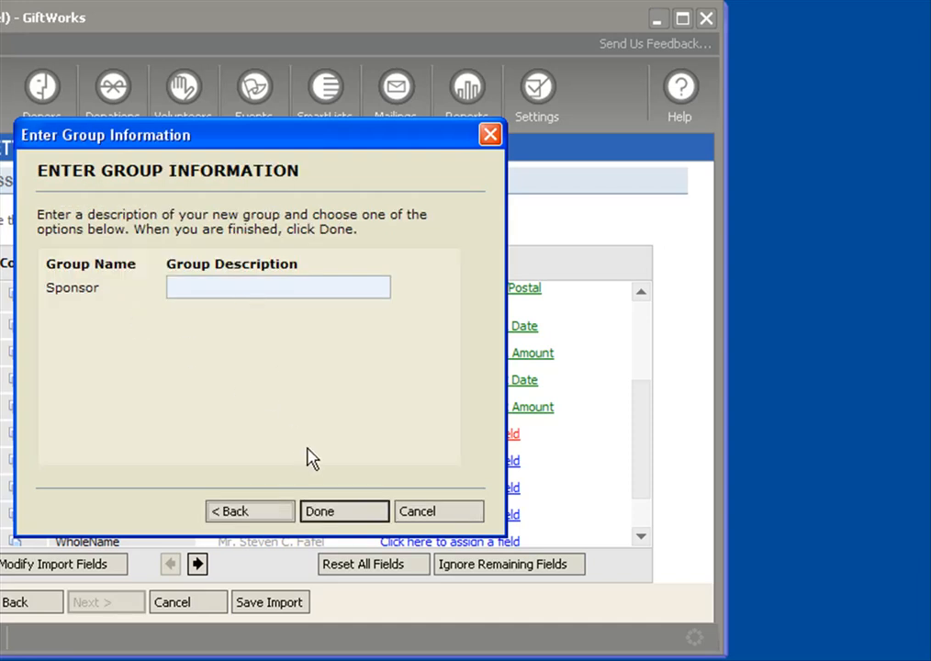
pyautogui.click(380, 511)
# Assign the Volunteer import field to a new group created from the column name, without a description
pyautogui.click(457, 464)
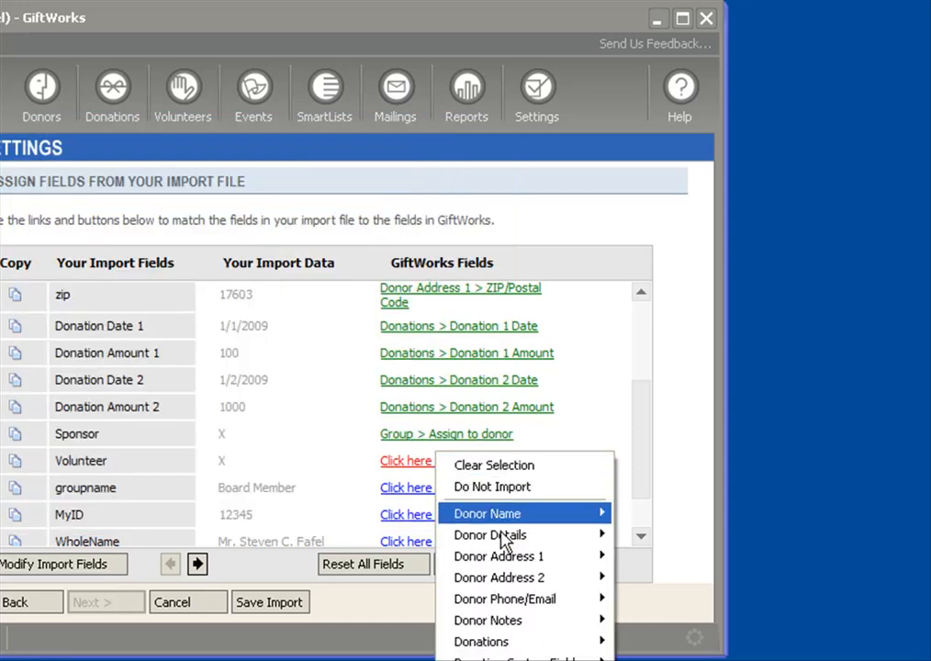
pyautogui.click(557, 634)
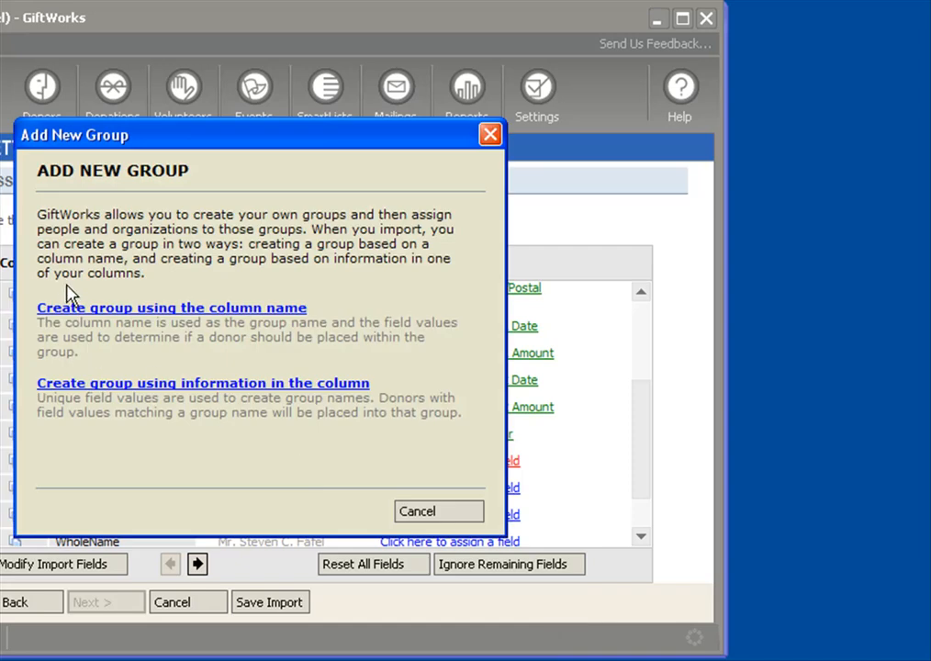
pyautogui.click(103, 313)
pyautogui.click(338, 502)
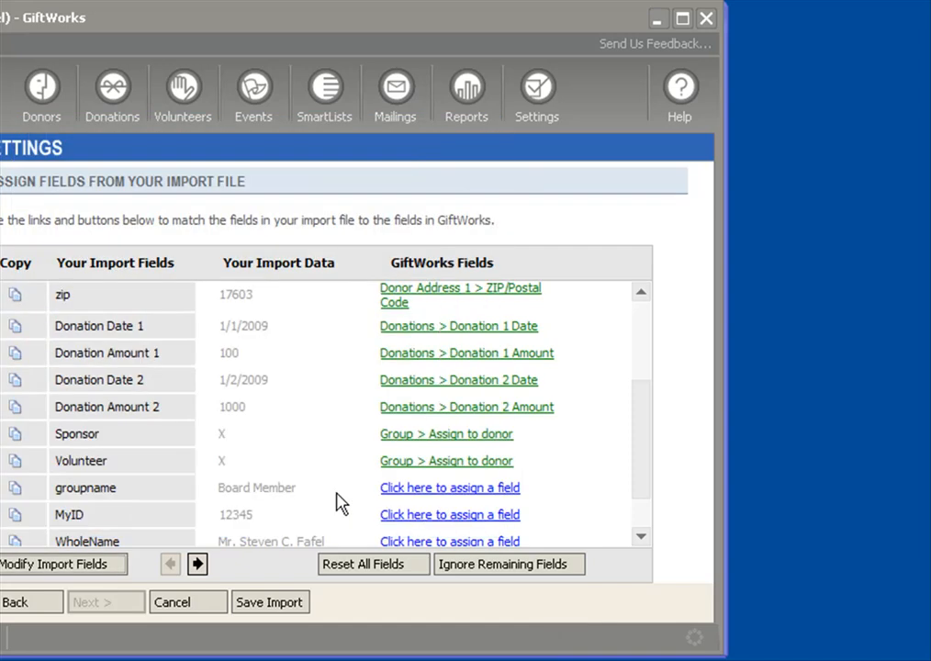
# Assign the groupname import field to new groups created from the information in the column, leaving the group descriptions blank
pyautogui.scroll(-3, 609, 467)
pyautogui.click(410, 430)
pyautogui.moveTo(587, 648)
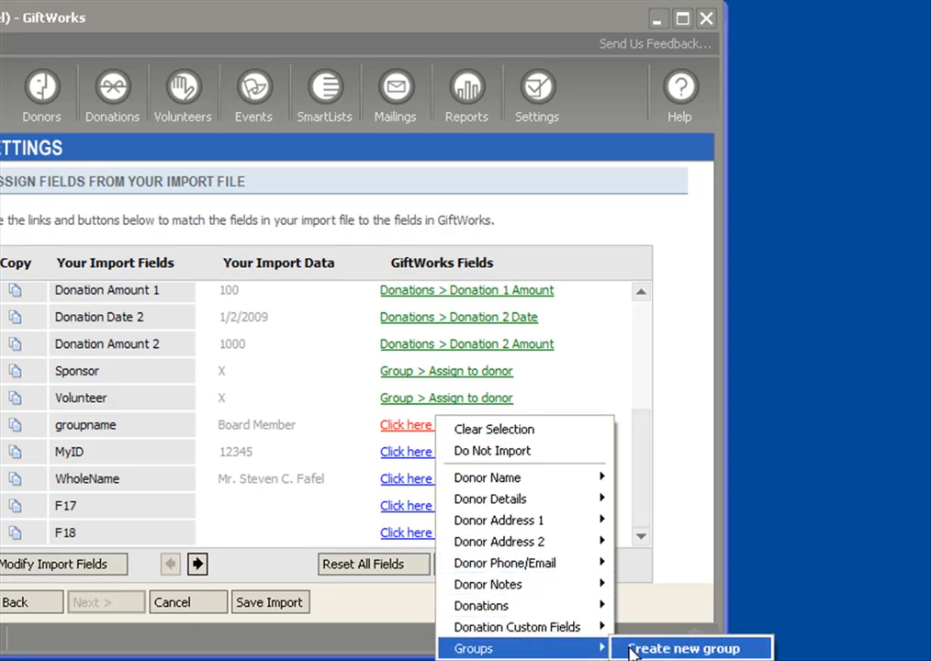
pyautogui.click(680, 648)
pyautogui.click(170, 382)
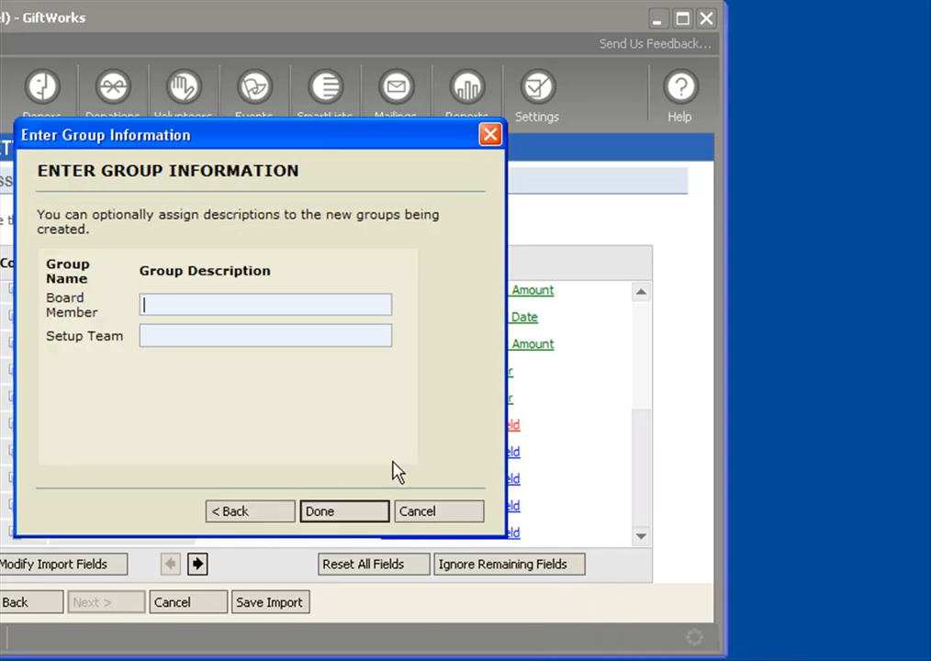
pyautogui.click(346, 515)
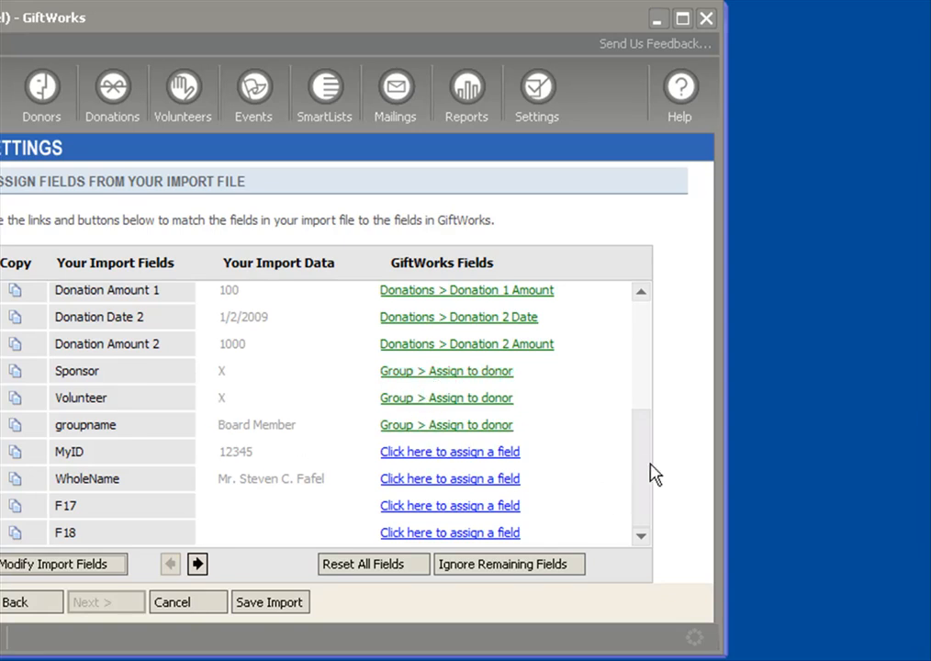
# Assign the MyID import field to a new custom field of type Textbox named My Old System Id
pyautogui.click(442, 452)
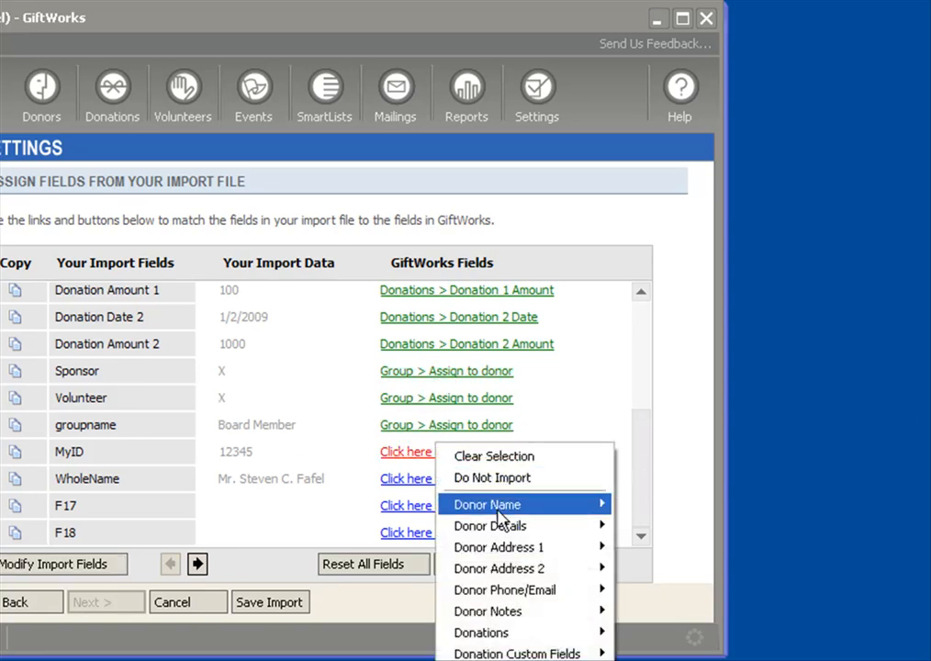
pyautogui.click(530, 659)
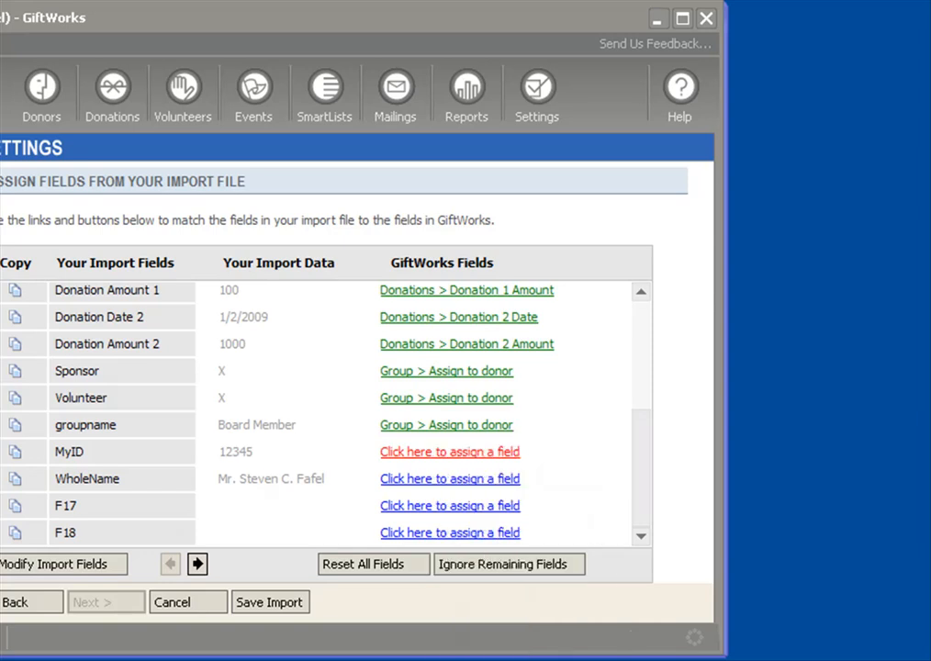
pyautogui.click(235, 281)
pyautogui.click(232, 300)
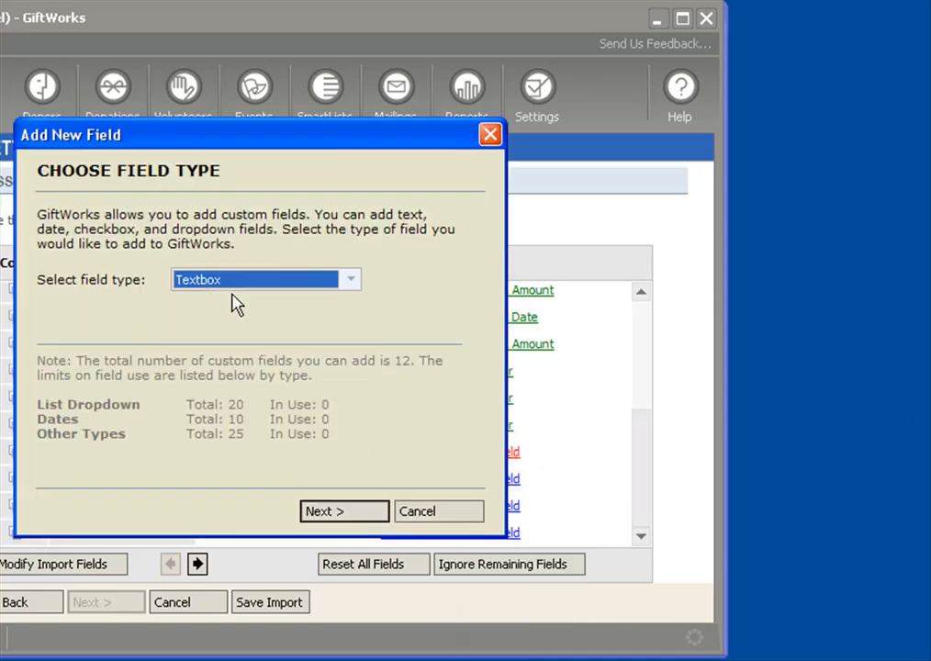
pyautogui.click(346, 511)
pyautogui.write('My Old System')
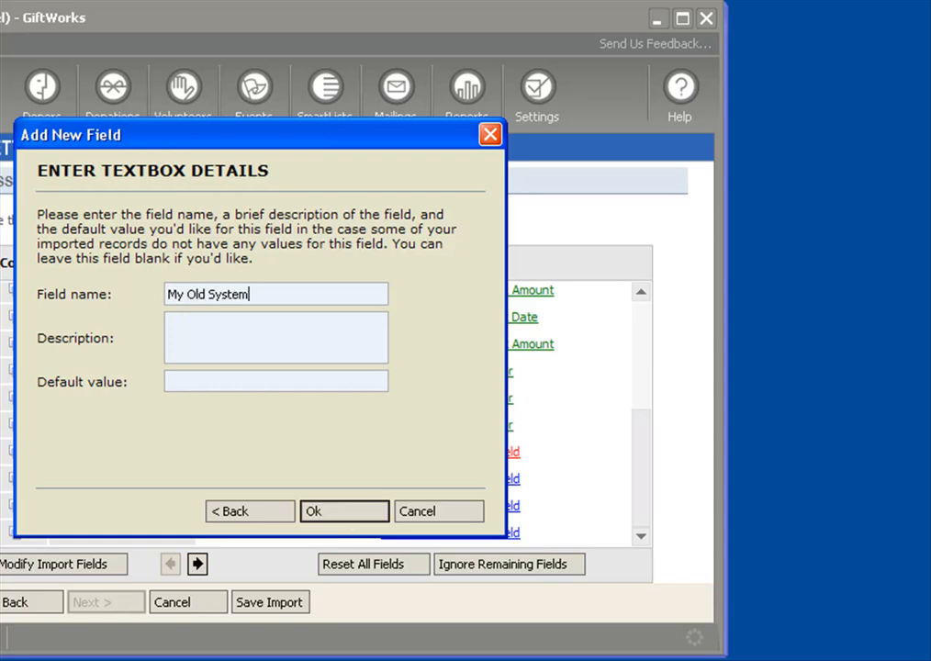
pyautogui.write(' Id')
pyautogui.click(372, 517)
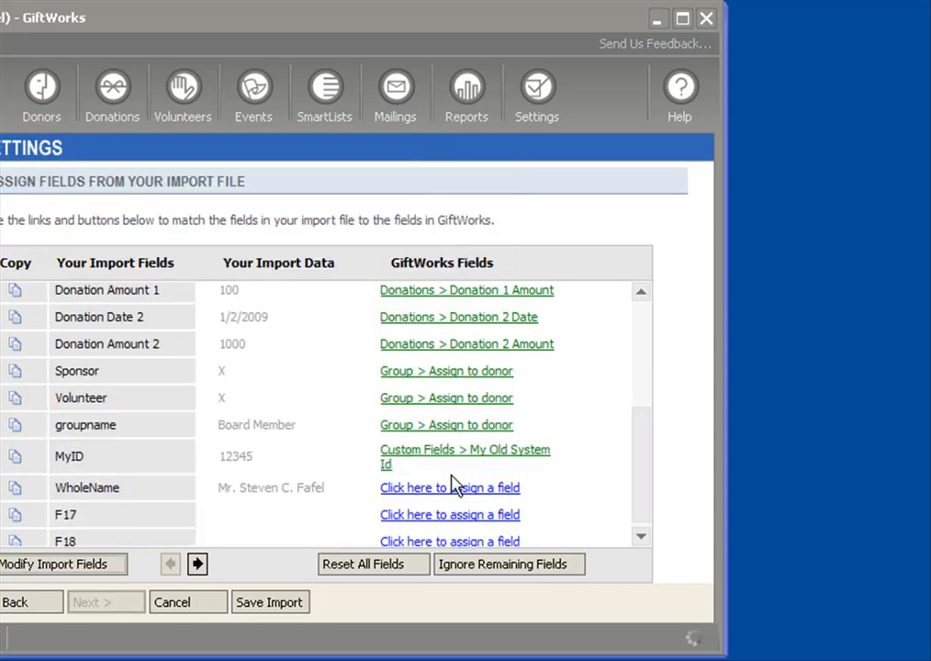
# Exclude the WholeName, F17 and F18 import fields from the import
pyautogui.click(441, 490)
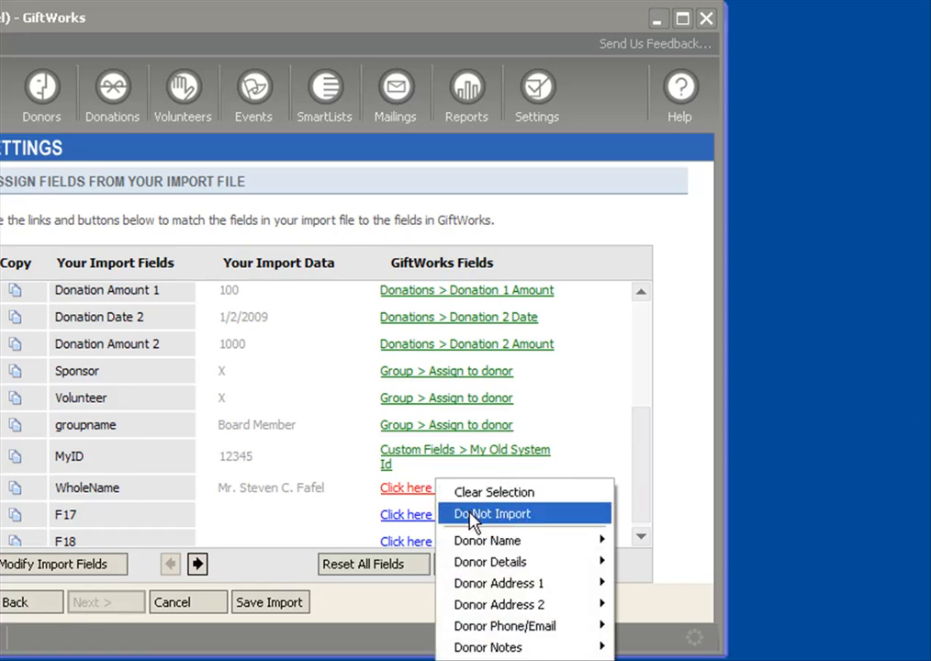
pyautogui.click(468, 512)
pyautogui.click(441, 516)
pyautogui.click(478, 541)
pyautogui.click(445, 543)
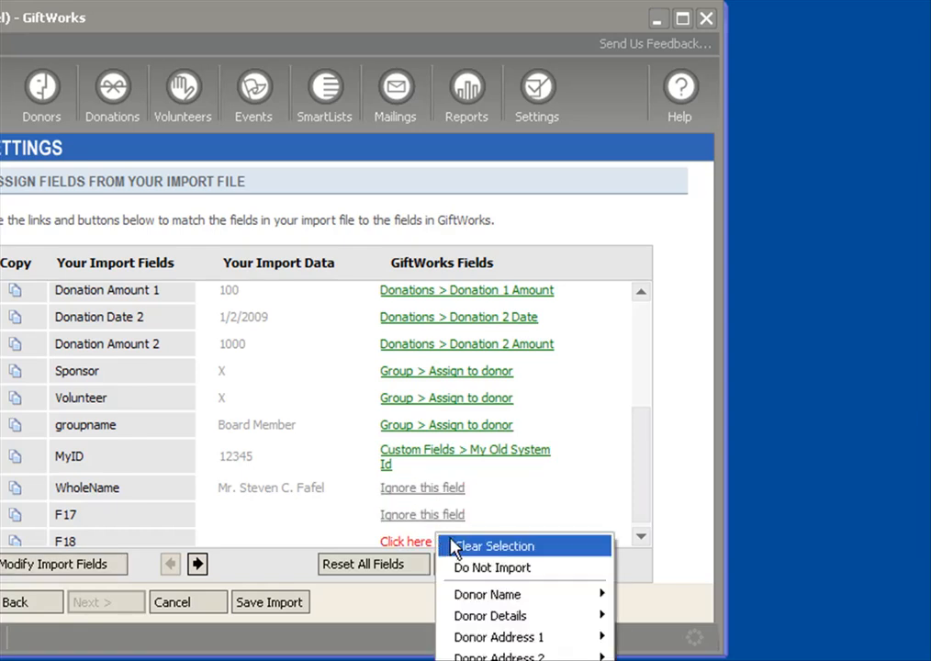
pyautogui.click(482, 581)
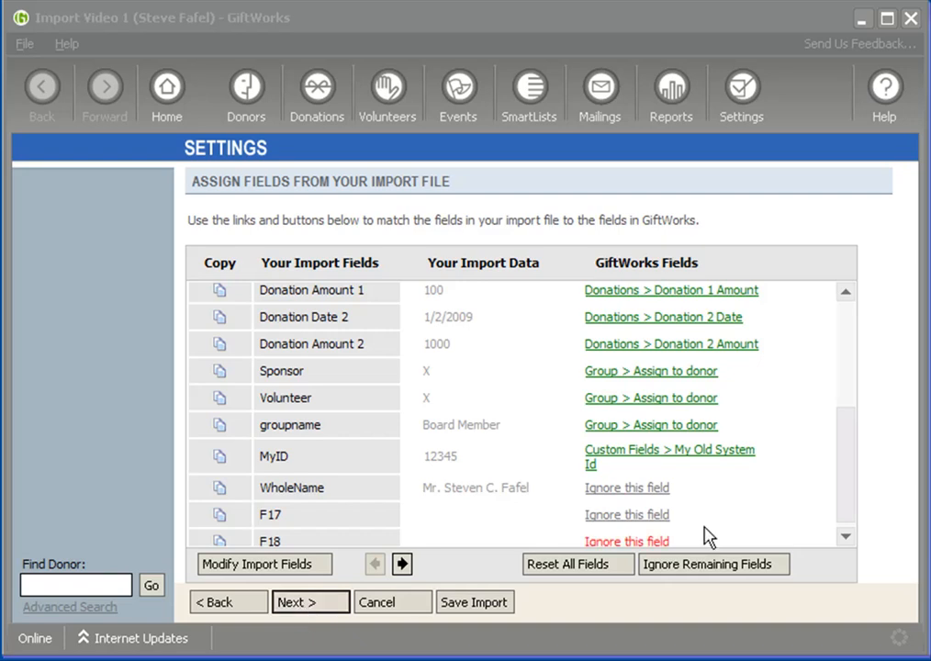
# Recheck and submit the field assignments, and review the mapping errors and warnings
pyautogui.moveTo(847, 482); pyautogui.dragTo(847, 354)
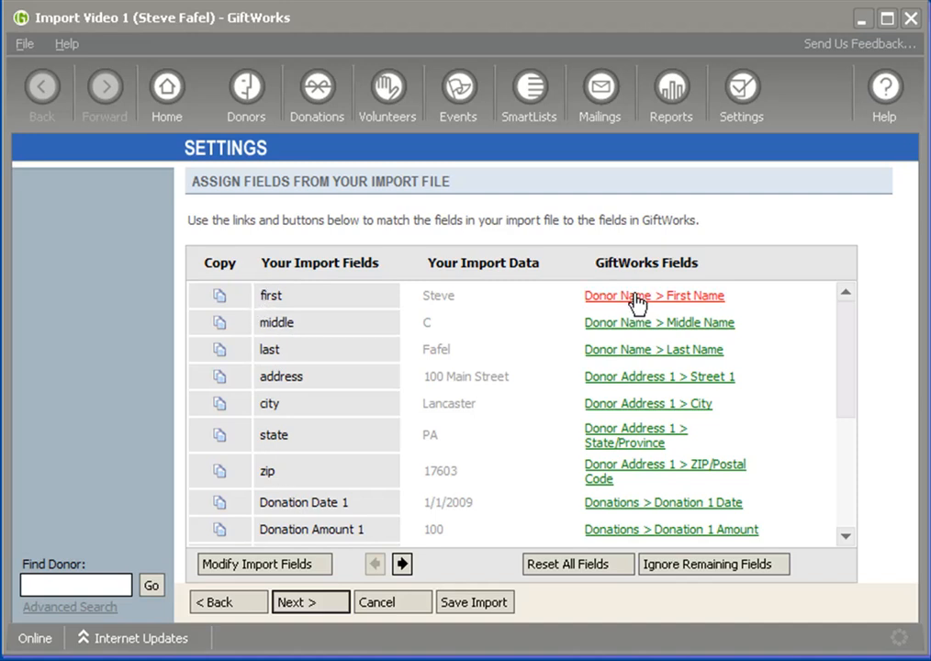
pyautogui.click(312, 603)
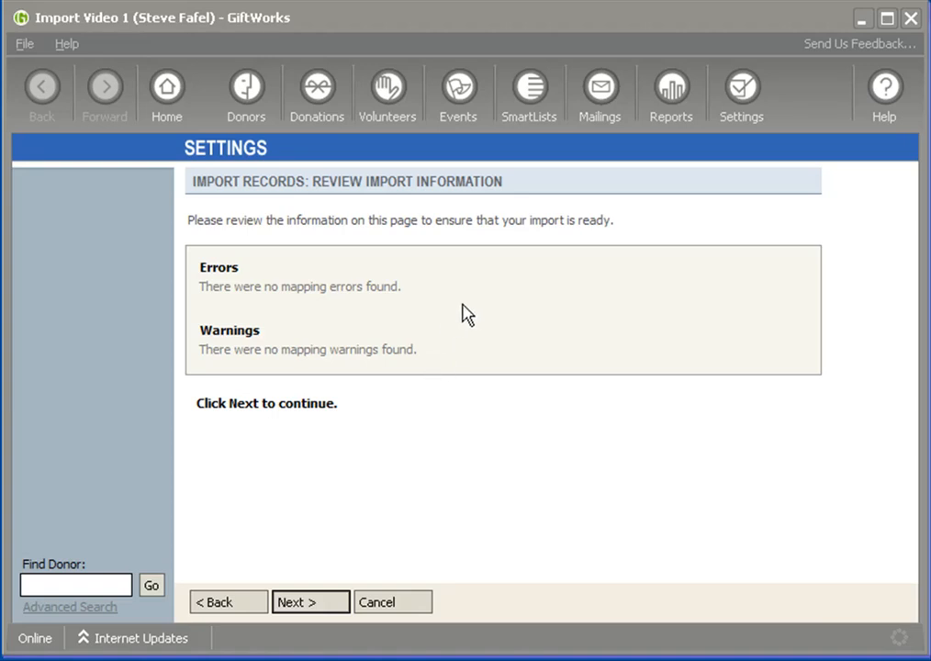
pyautogui.moveTo(202, 286); pyautogui.dragTo(399, 294)
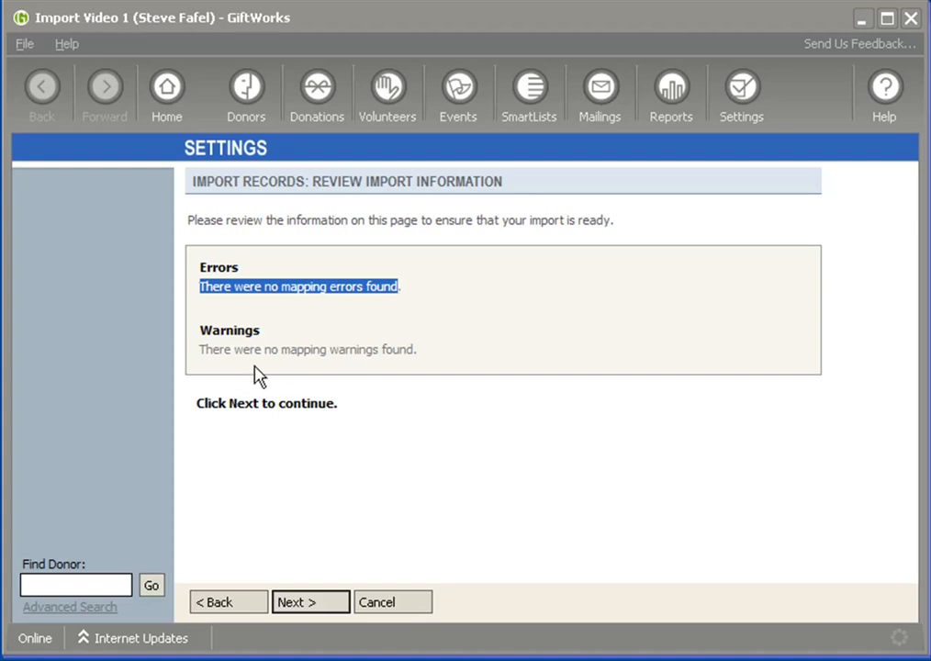
pyautogui.moveTo(201, 350); pyautogui.dragTo(425, 351)
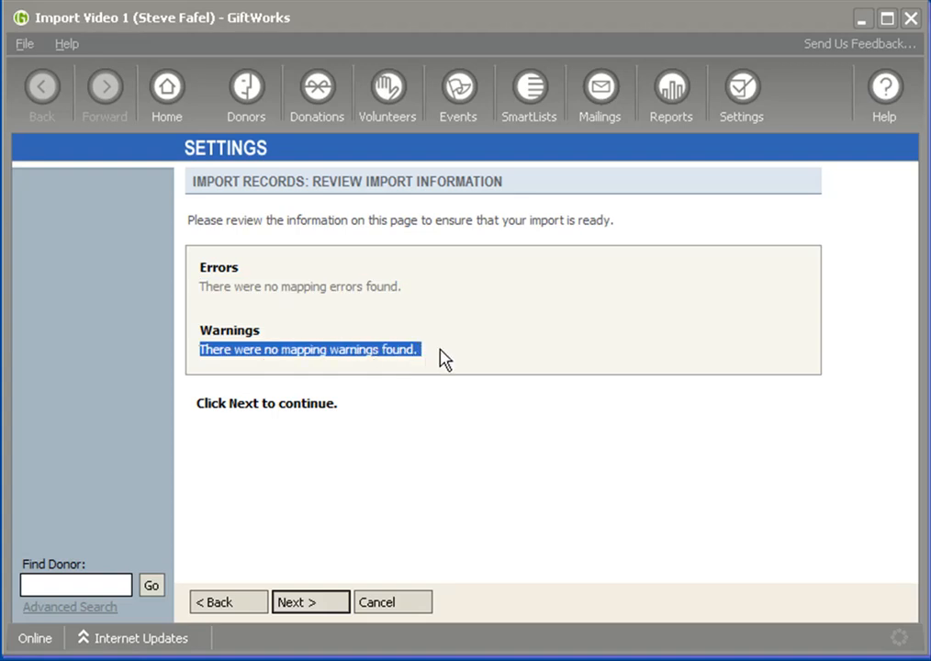
pyautogui.click(439, 359)
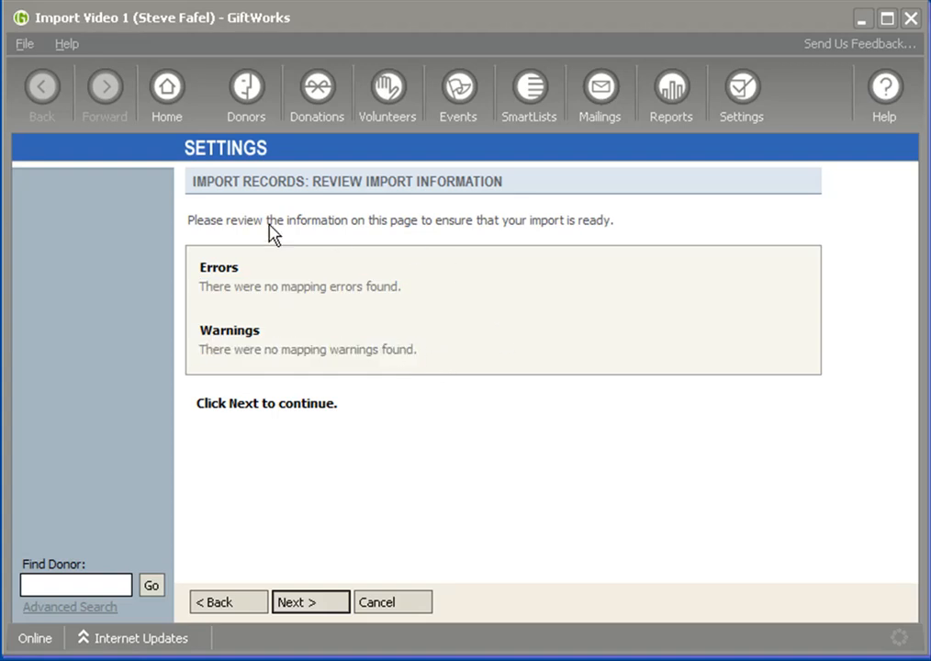
# Proceed from the import review and run a test import of the file
pyautogui.click(317, 606)
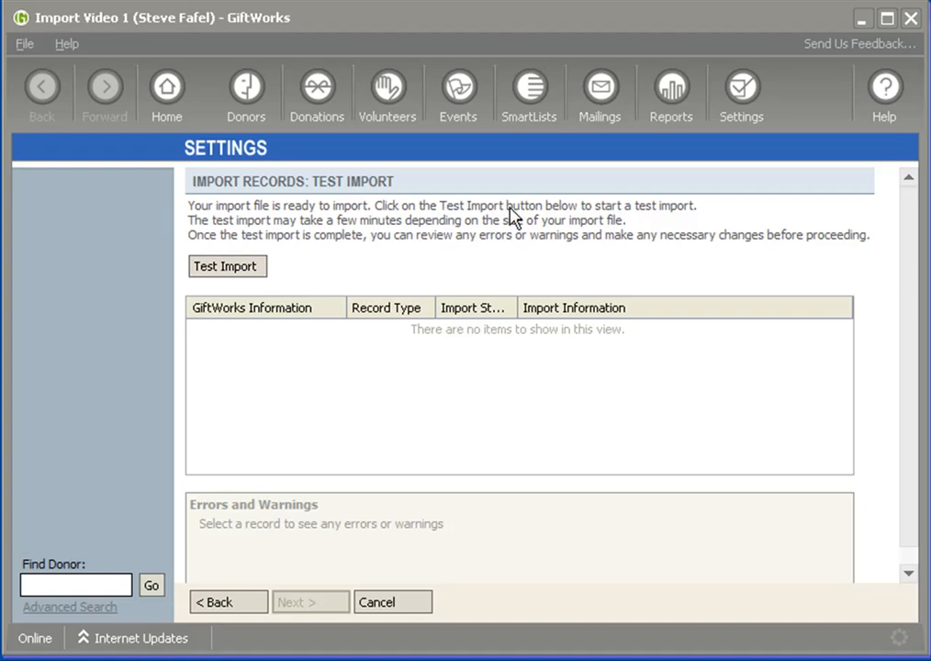
pyautogui.click(238, 268)
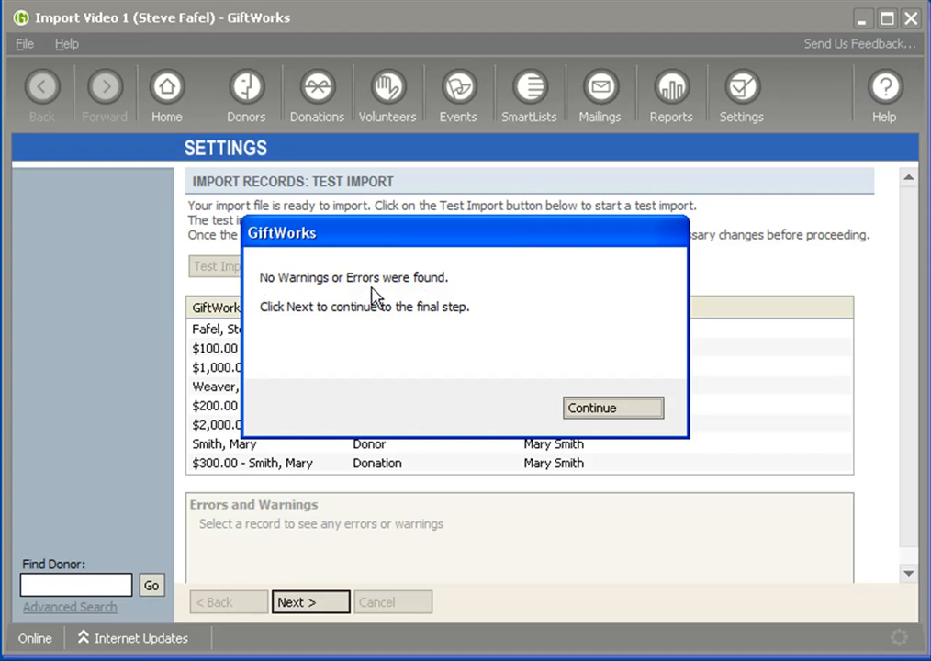
pyautogui.click(614, 409)
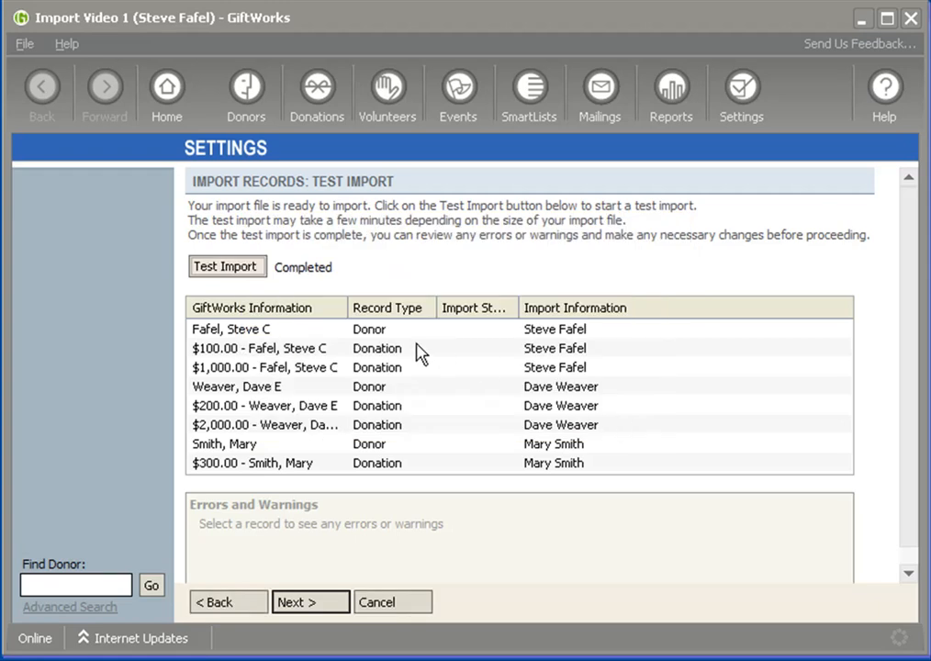
# Examine the errors and warnings for each donor and donation record of the test import
pyautogui.click(266, 329)
pyautogui.click(266, 350)
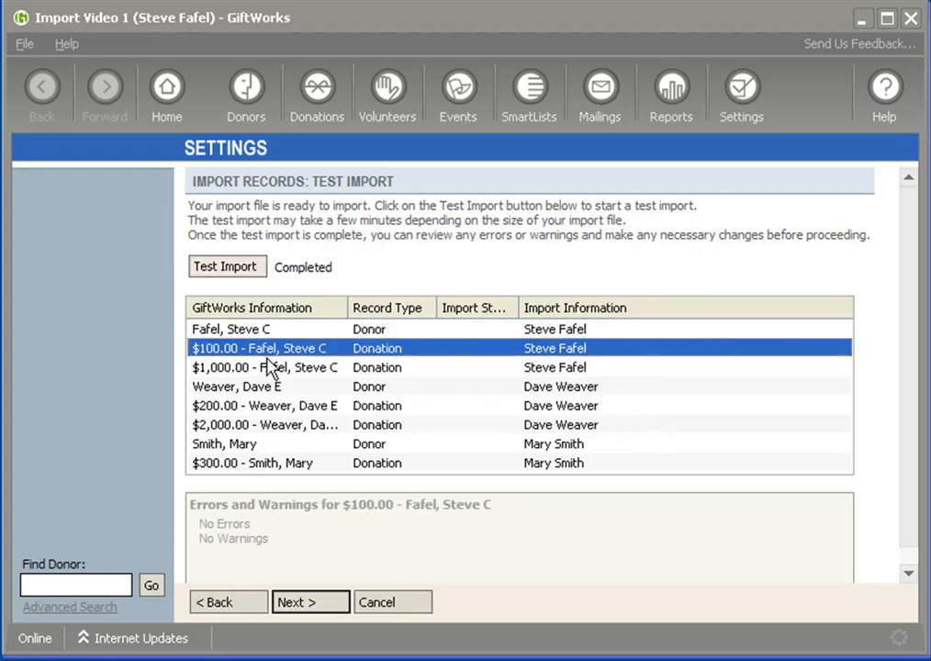
pyautogui.click(269, 369)
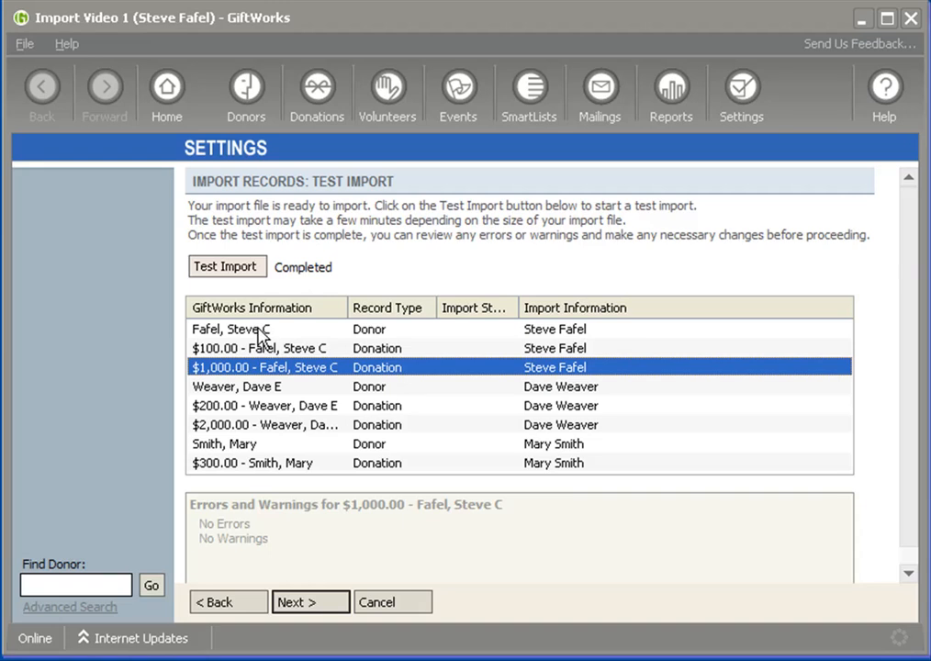
pyautogui.click(260, 332)
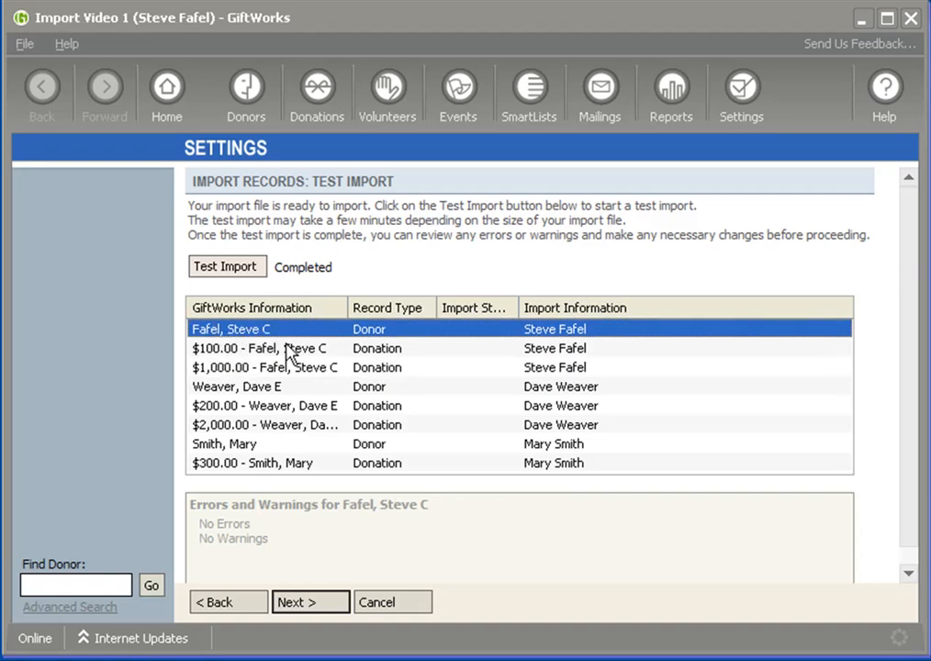
pyautogui.click(262, 354)
pyautogui.click(266, 368)
pyautogui.click(234, 390)
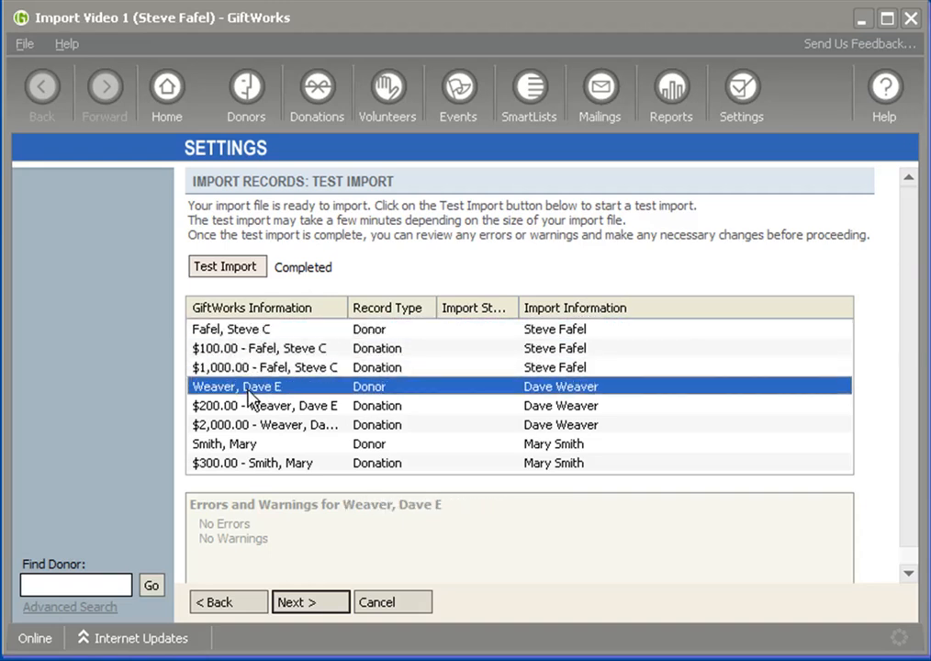
pyautogui.click(250, 409)
pyautogui.click(255, 425)
pyautogui.click(254, 445)
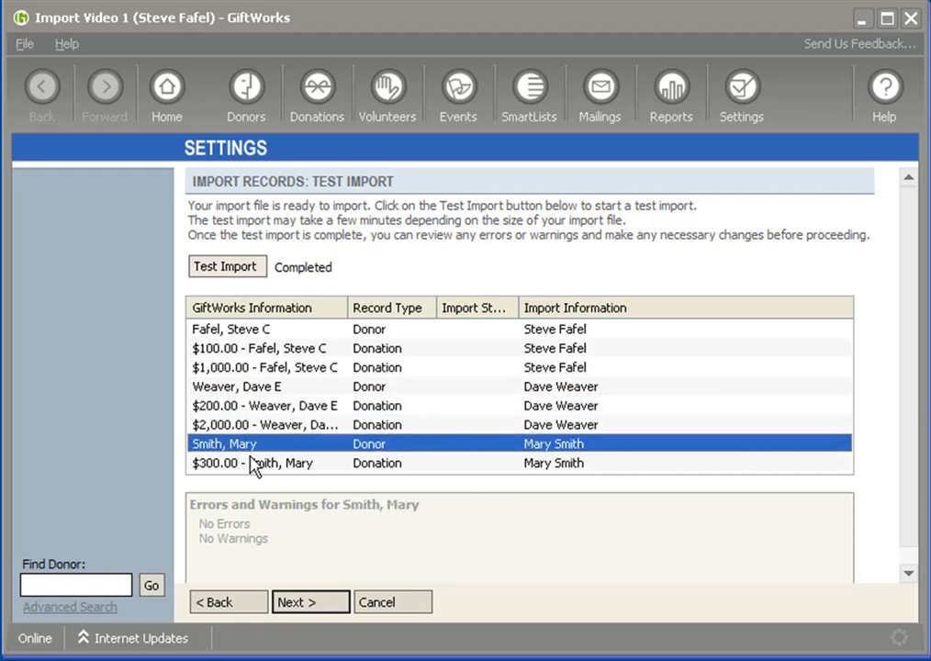
pyautogui.click(260, 466)
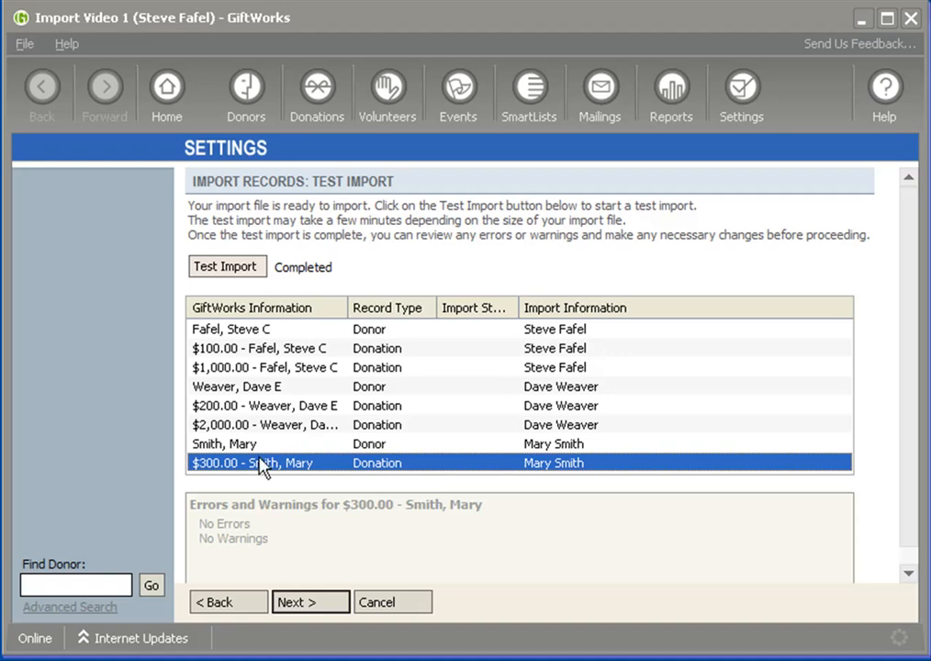
# Run the complete import of the records into GiftWorks and confirm it
pyautogui.click(305, 606)
pyautogui.click(241, 268)
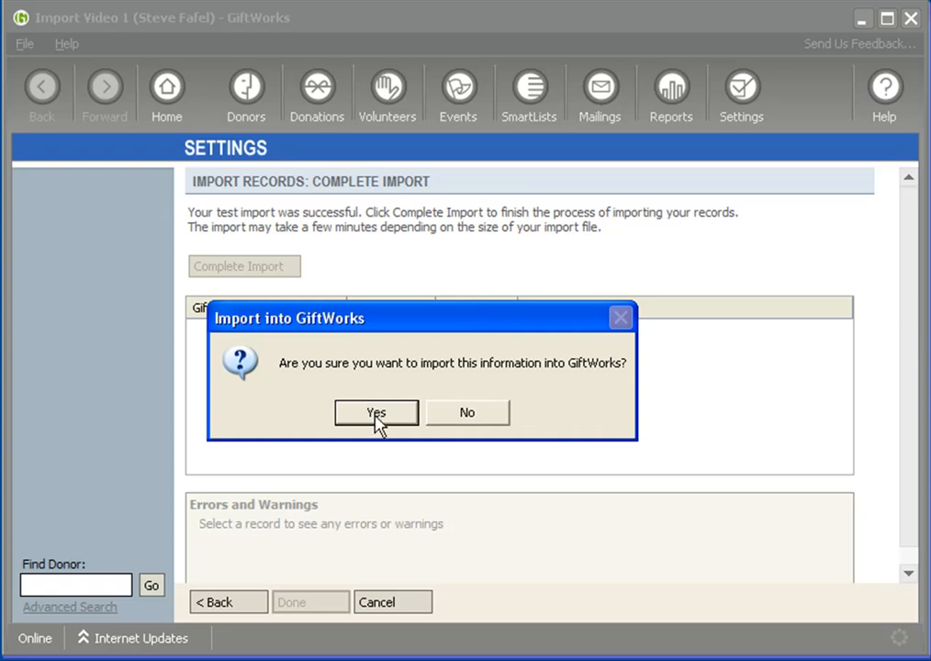
pyautogui.click(376, 414)
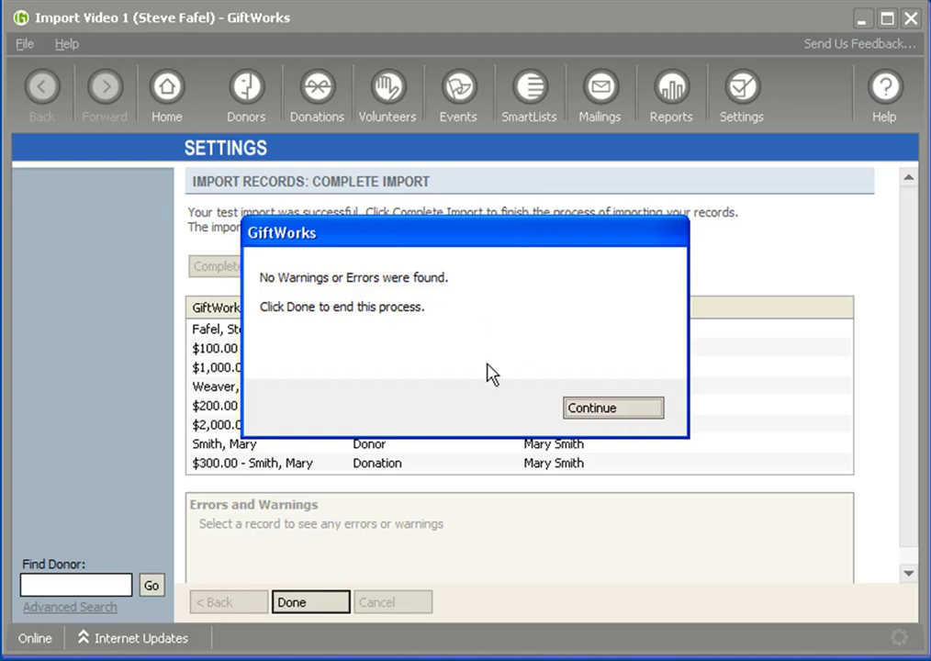
pyautogui.click(602, 413)
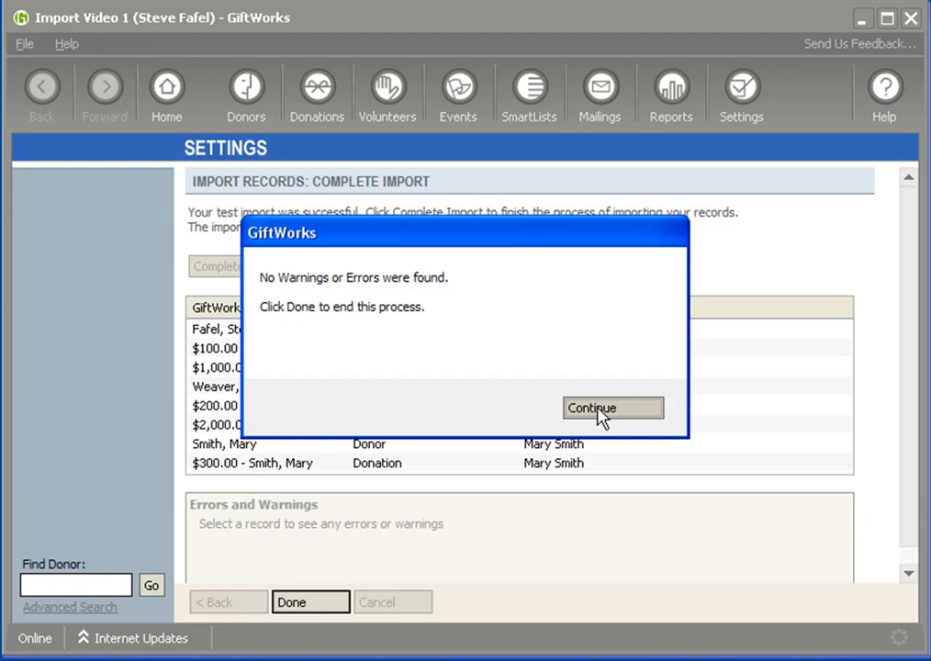
# Check the errors and warnings for every imported donor and donation record, and finish the import
pyautogui.click(279, 329)
pyautogui.click(272, 351)
pyautogui.click(273, 368)
pyautogui.click(264, 389)
pyautogui.click(263, 410)
pyautogui.click(262, 429)
pyautogui.click(260, 447)
pyautogui.click(263, 464)
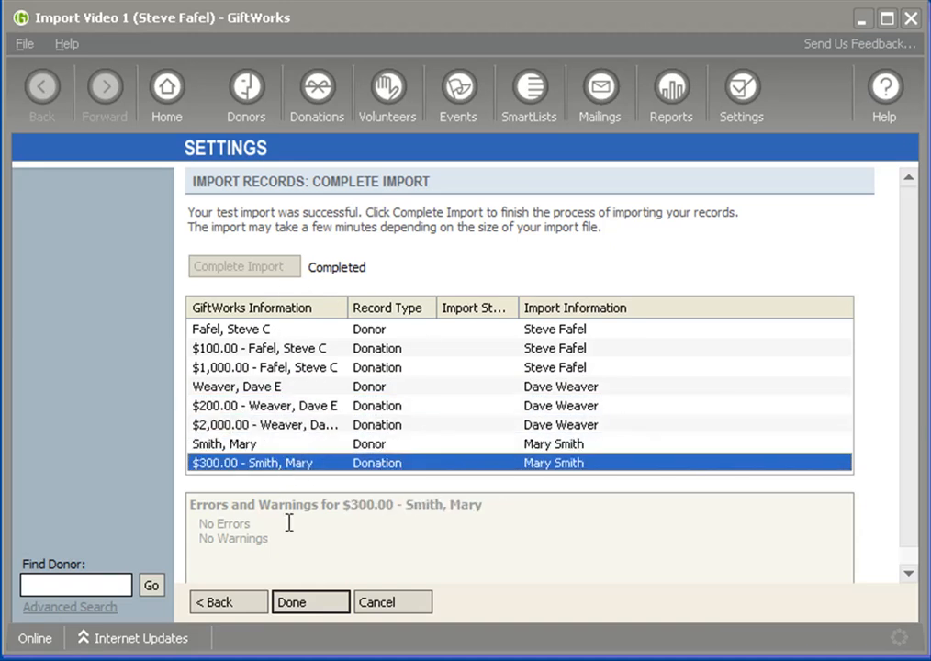
pyautogui.click(312, 603)
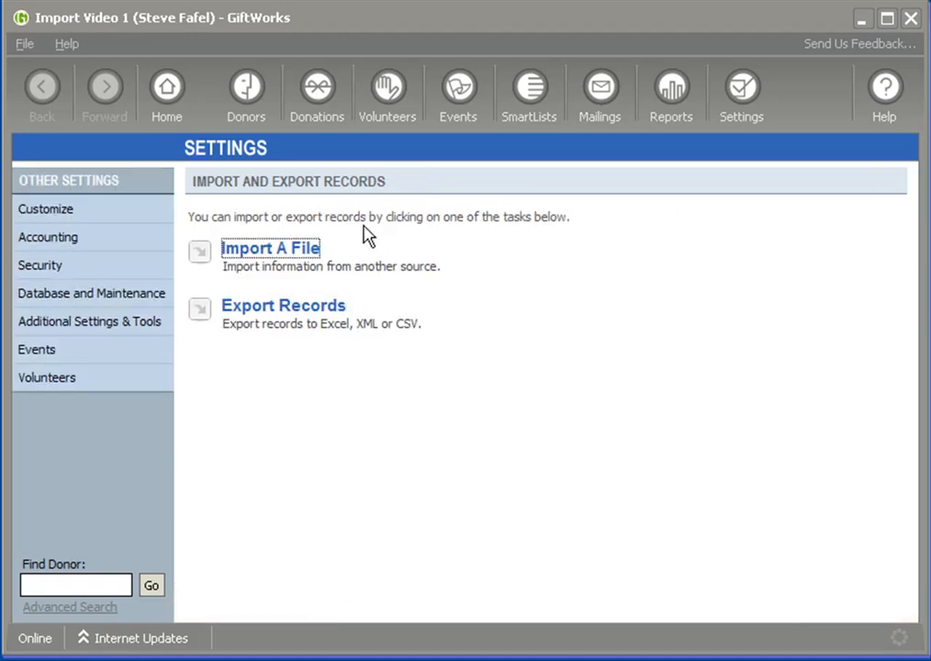
# Open the imported donor whose last donation is $1,000.00 and examine the address and contact details
pyautogui.click(245, 97)
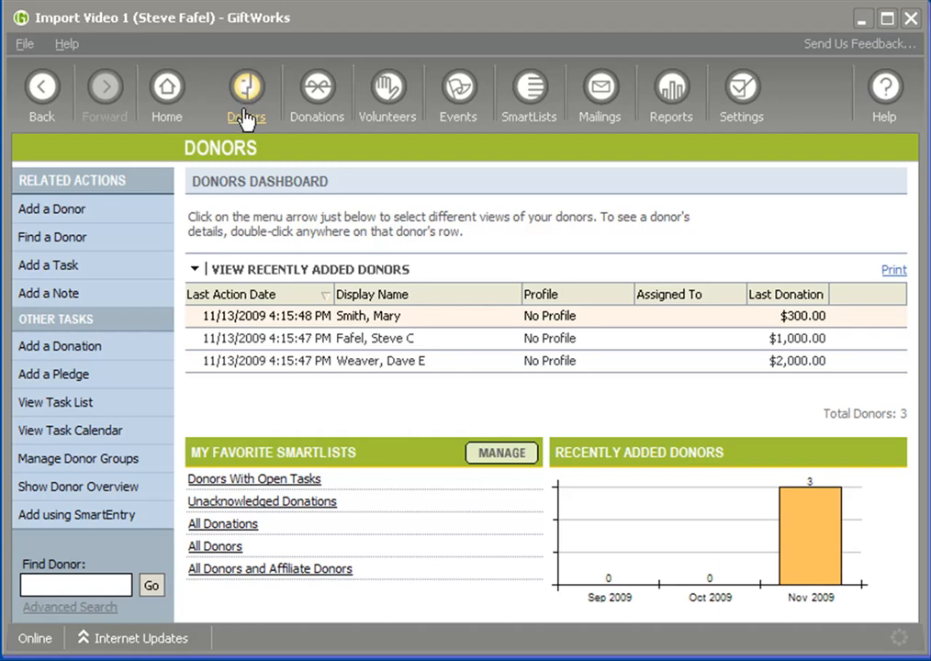
pyautogui.doubleClick(379, 341)
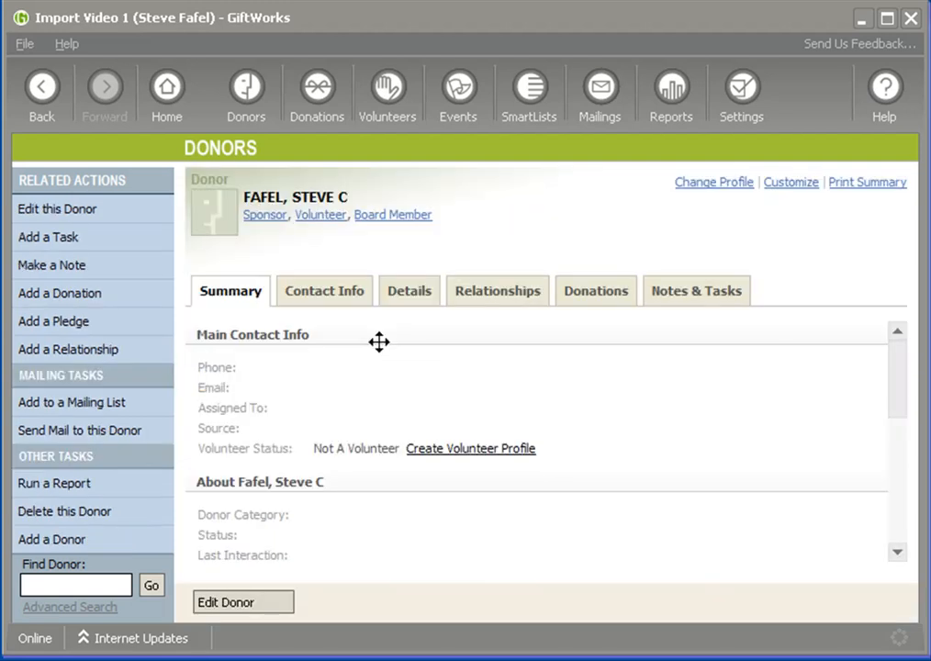
pyautogui.click(331, 303)
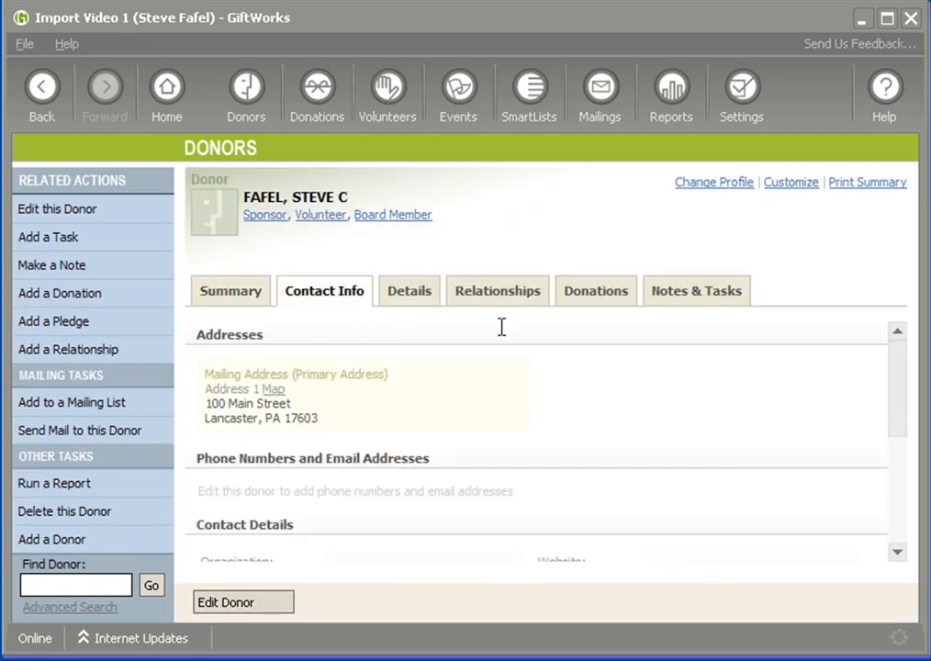
pyautogui.moveTo(898, 395); pyautogui.dragTo(897, 450)
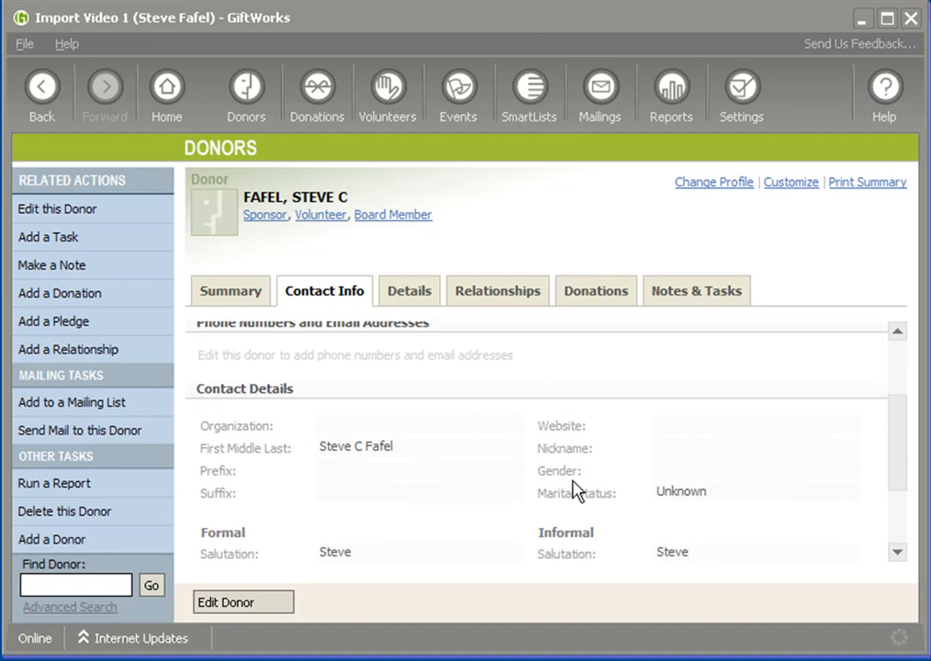
pyautogui.scroll(3, 898, 453)
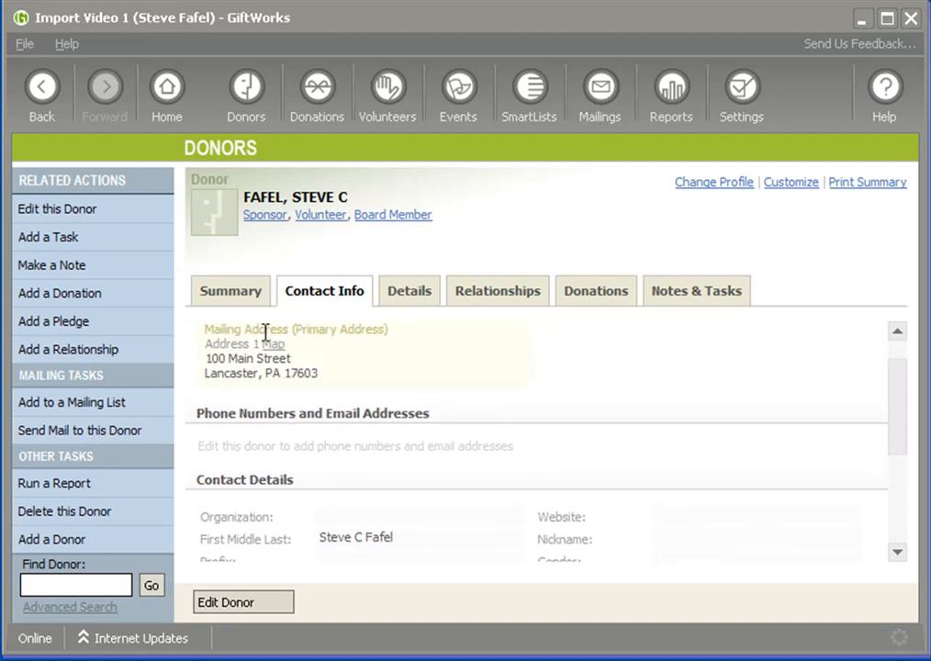
pyautogui.moveTo(898, 402); pyautogui.dragTo(904, 494)
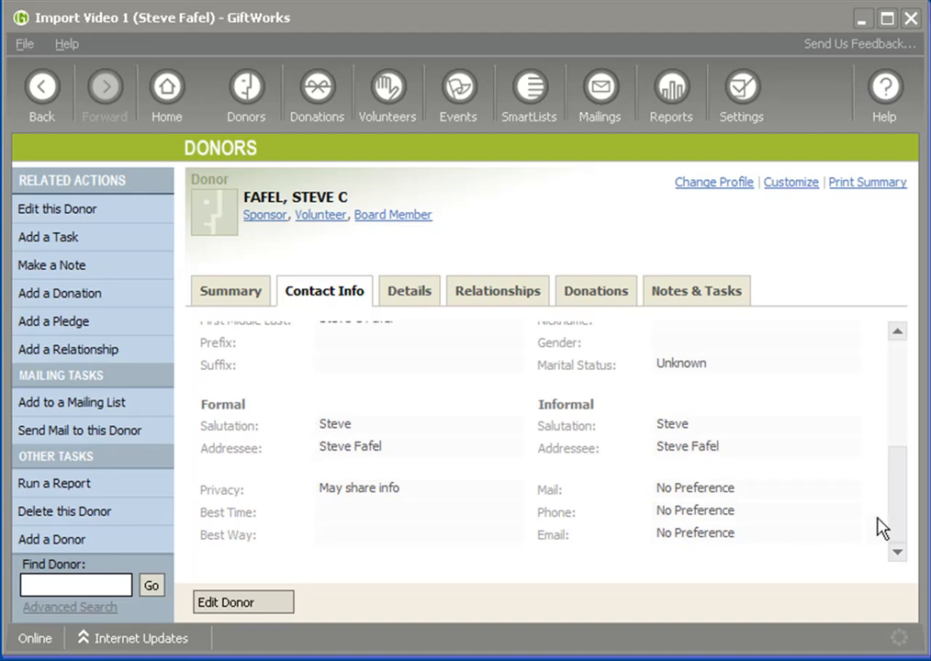
pyautogui.moveTo(899, 516); pyautogui.dragTo(469, 331)
# Examine the donor's groups and My Old System Id custom field, along with the donation history
pyautogui.click(398, 292)
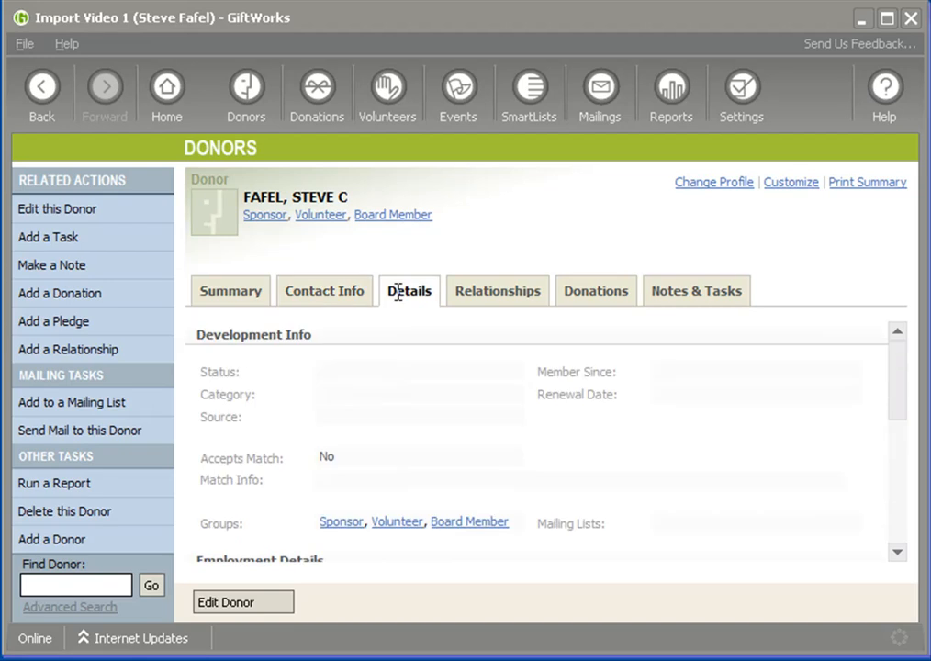
pyautogui.moveTo(893, 409); pyautogui.dragTo(364, 430)
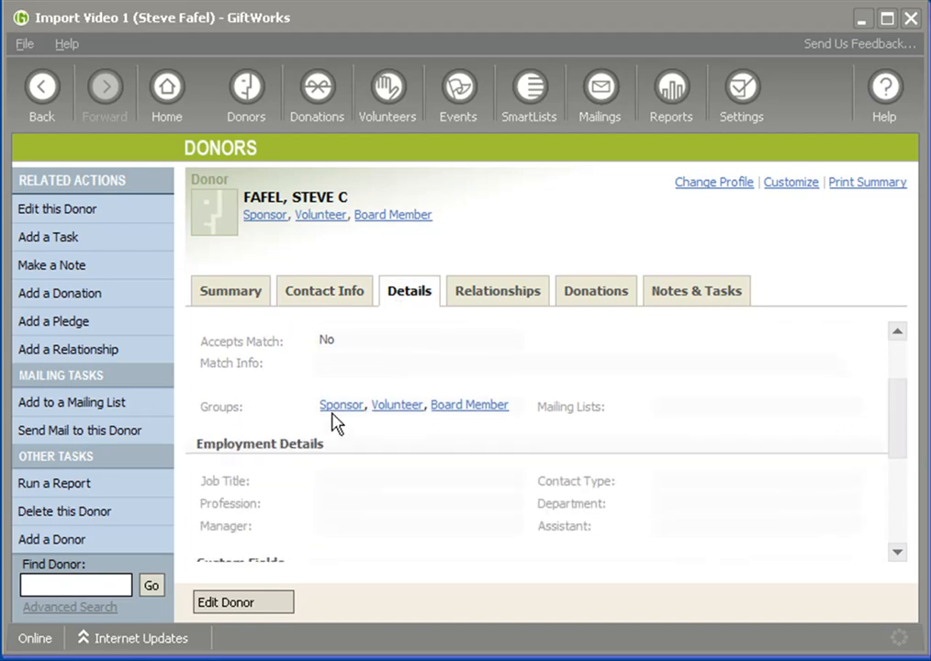
pyautogui.moveTo(896, 439); pyautogui.dragTo(900, 490)
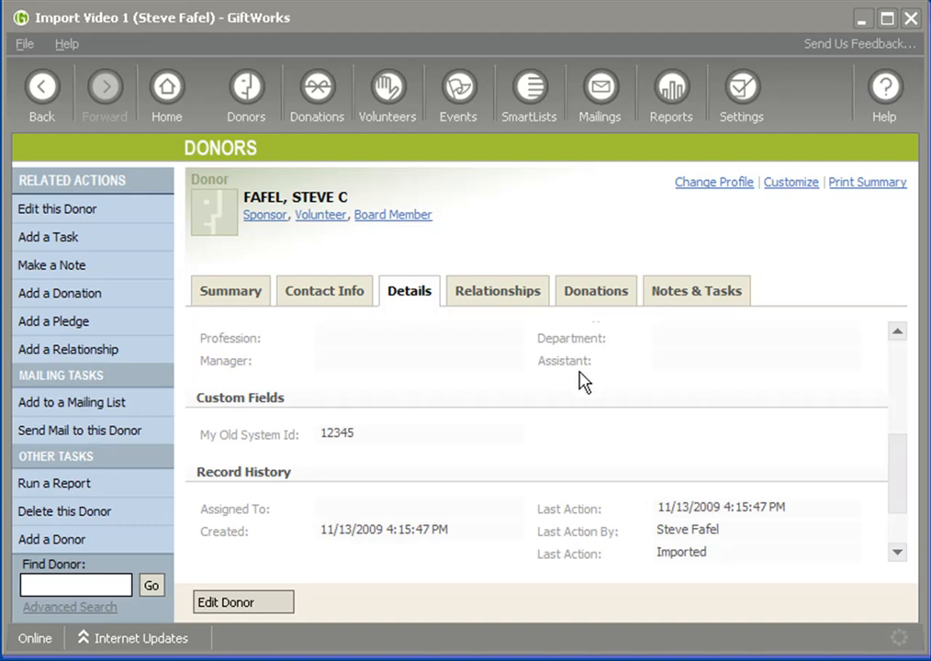
pyautogui.click(596, 295)
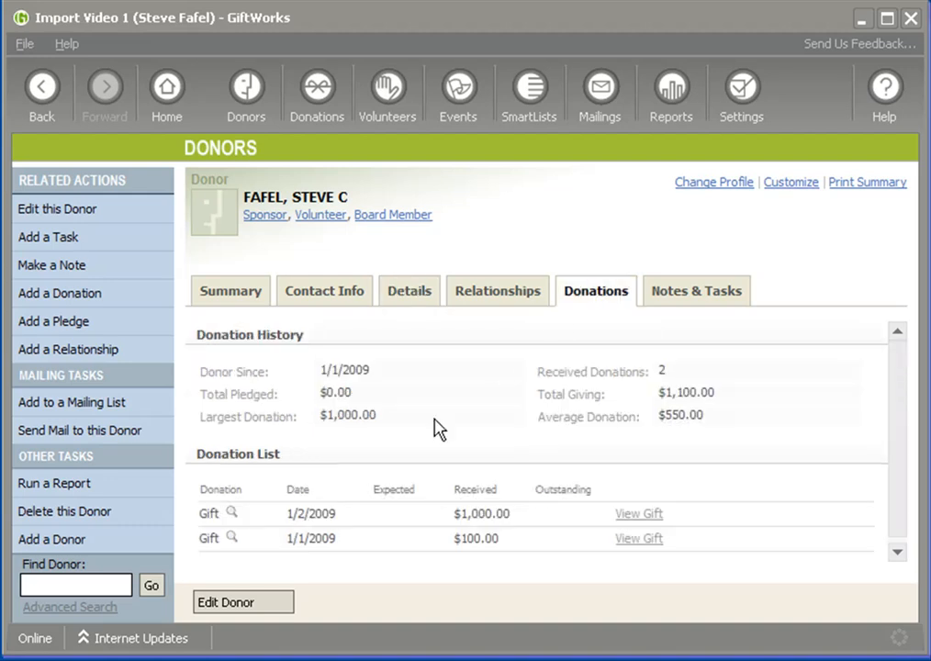